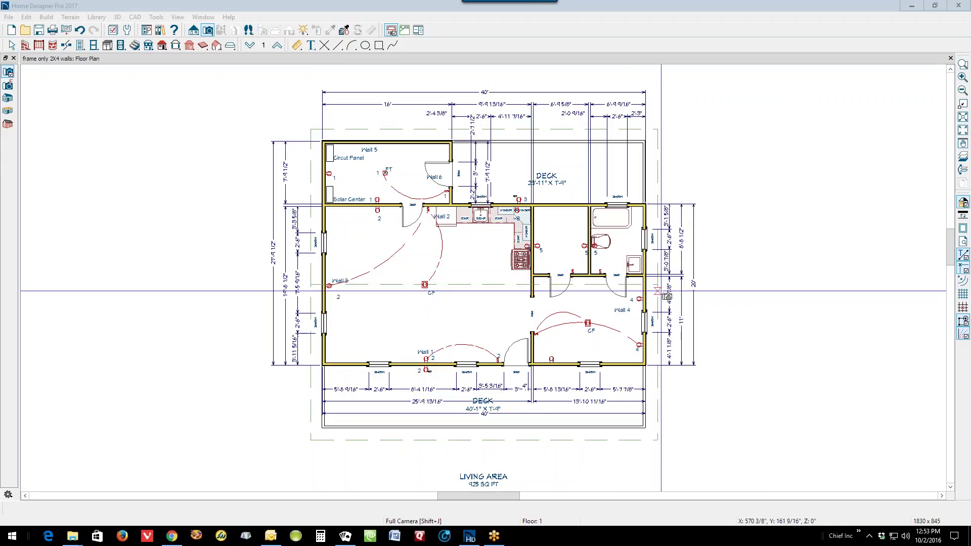
Zoom into the cabin floor plan and bring up the main living room's context menu
scroll(468, 251, up, 2)
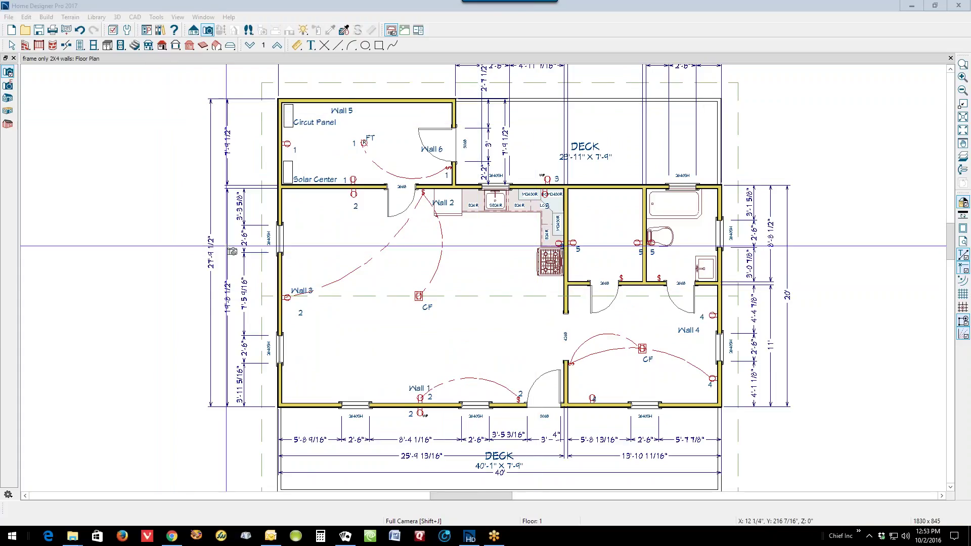
scroll(363, 307, up, 1)
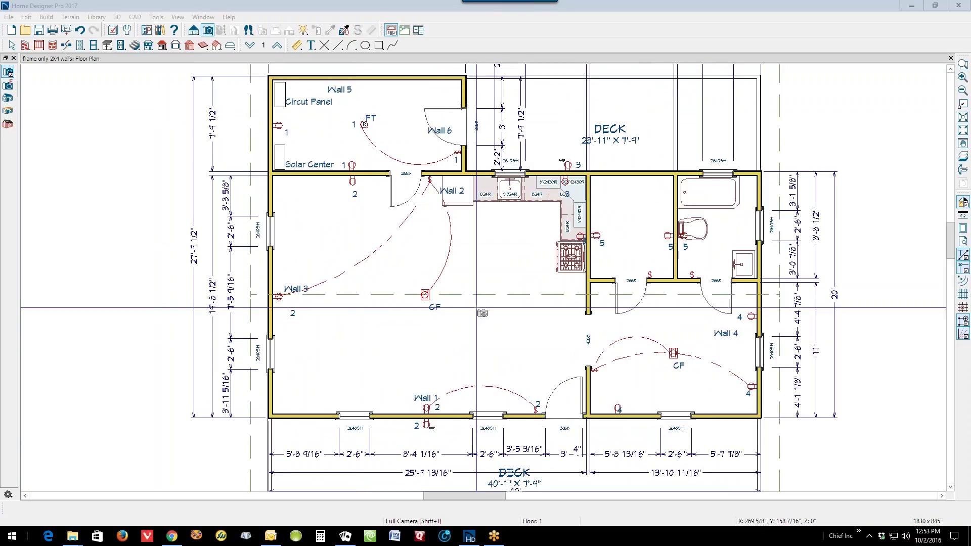
right_click(477, 311)
click(514, 340)
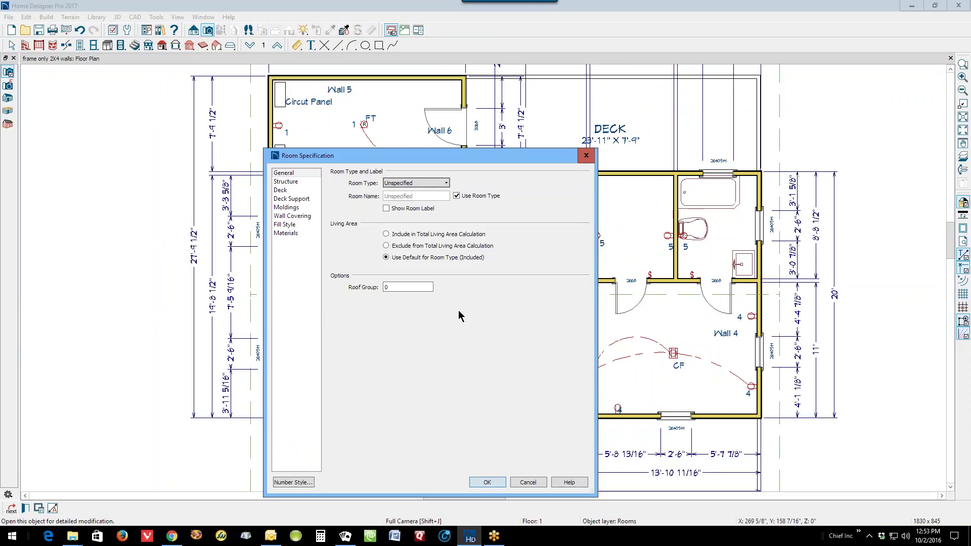
click(286, 181)
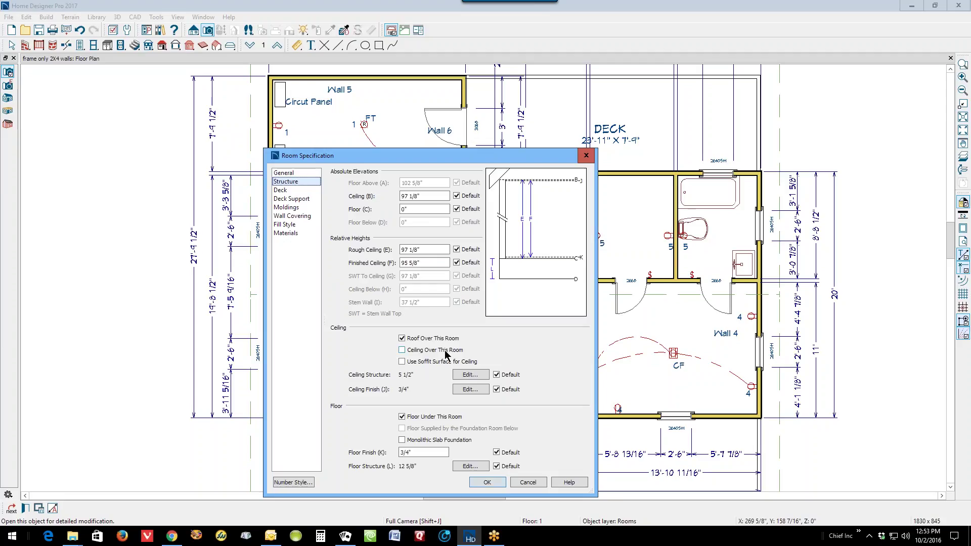
click(486, 482)
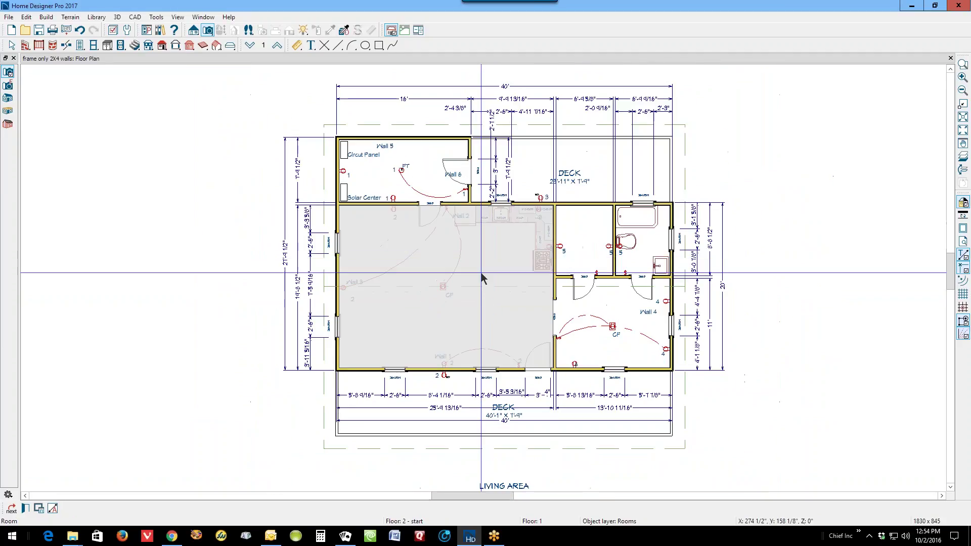
key(Escape)
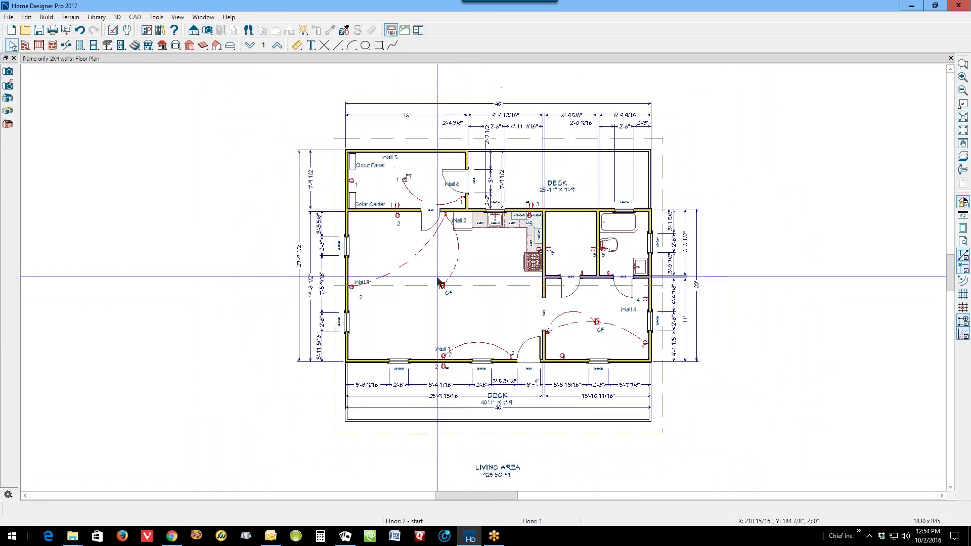
scroll(438, 280, up, 3)
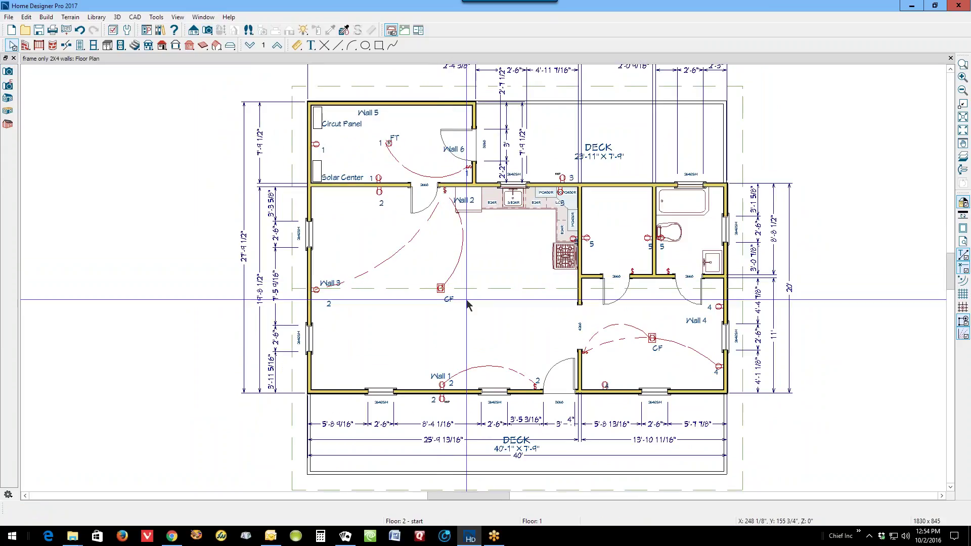
View the truss drawing attached to the Scissor roof help thread in Chrome, then minimize the browser
click(170, 533)
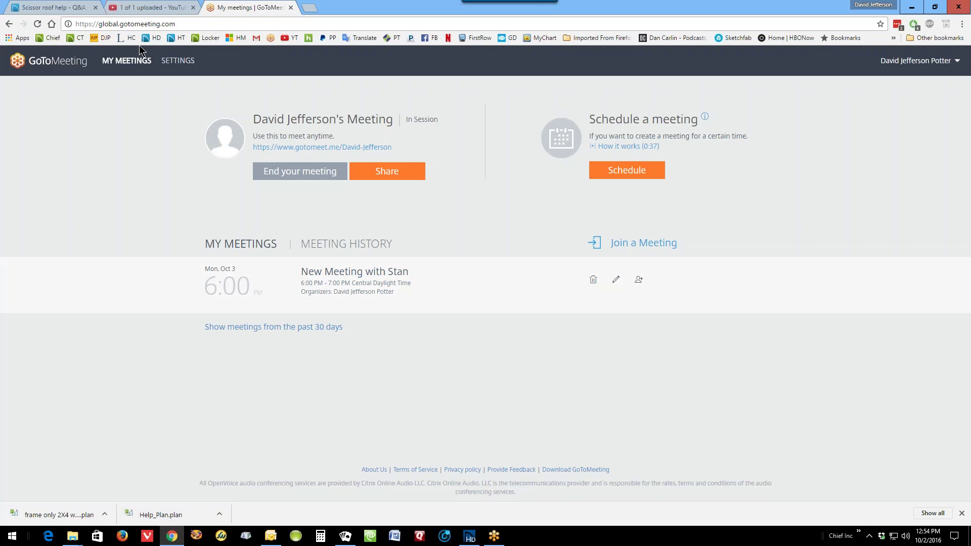
click(35, 7)
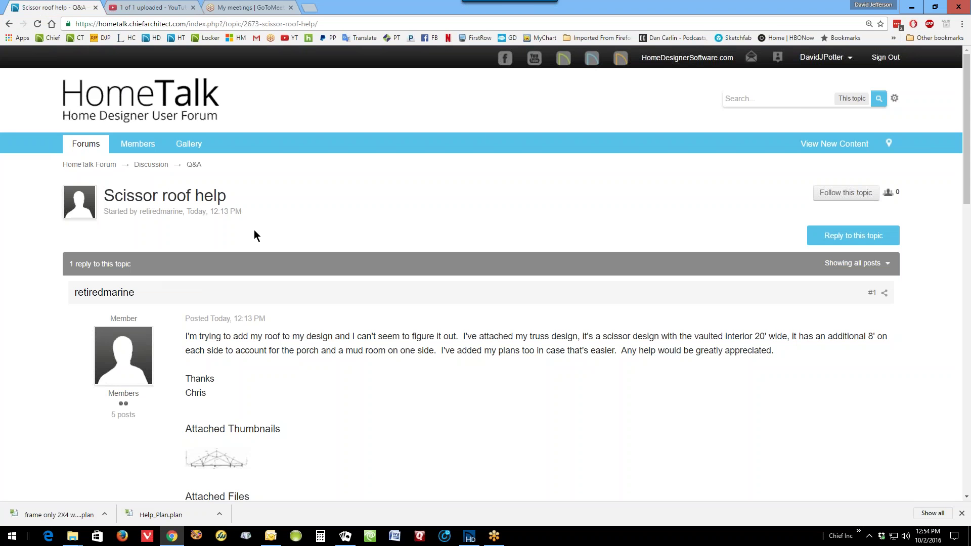
scroll(253, 234, down, 2)
click(217, 358)
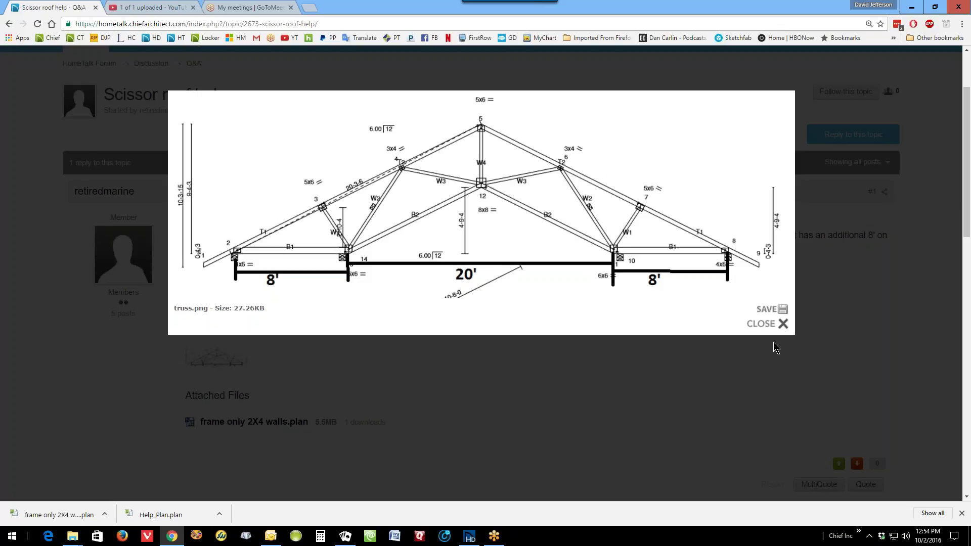
click(787, 335)
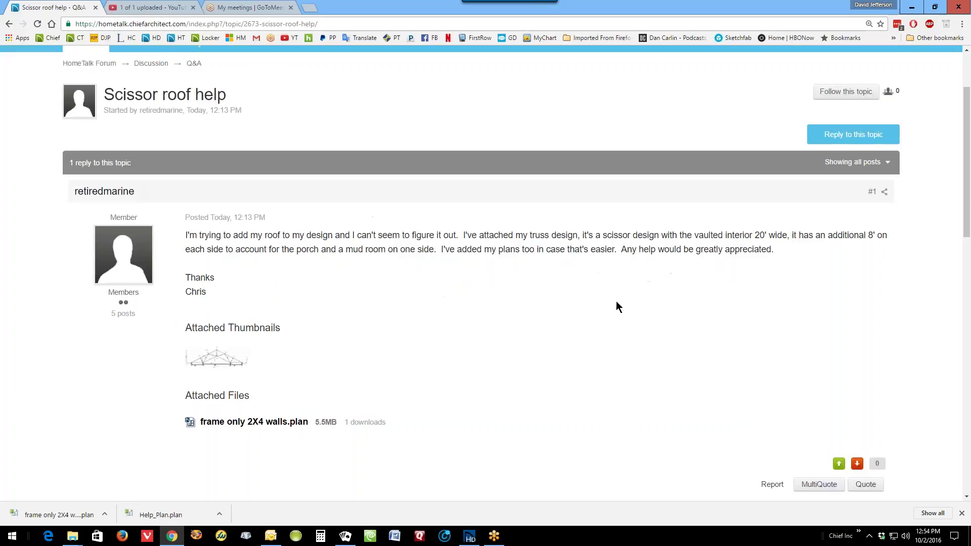
click(912, 8)
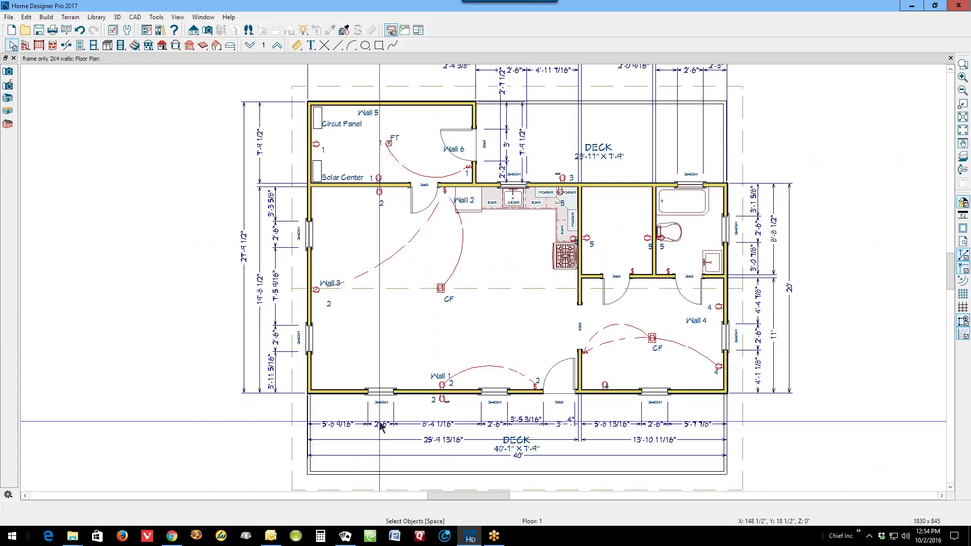
Inspect the lower and upper roof planes, clear the selection, and choose the Cross Section/Elevation tool
click(291, 427)
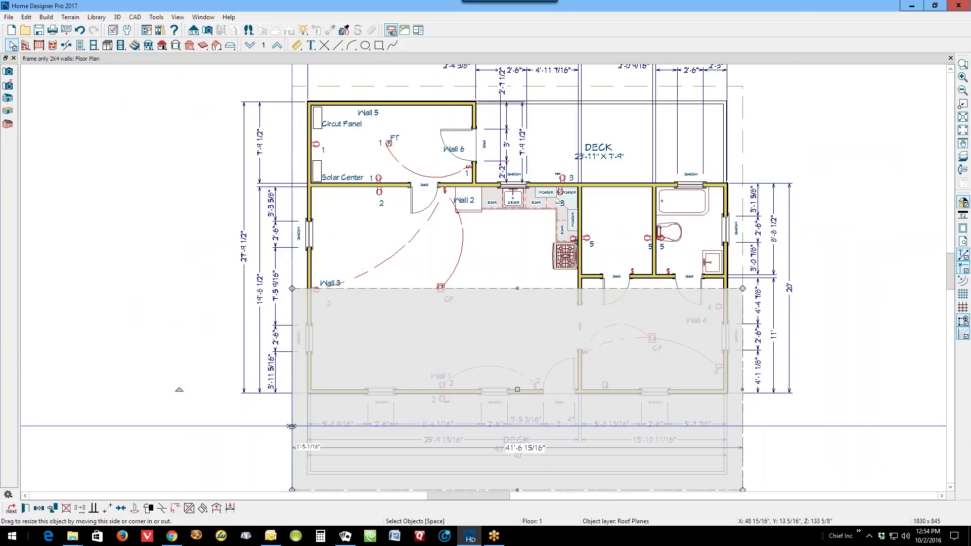
scroll(310, 283, down, 1)
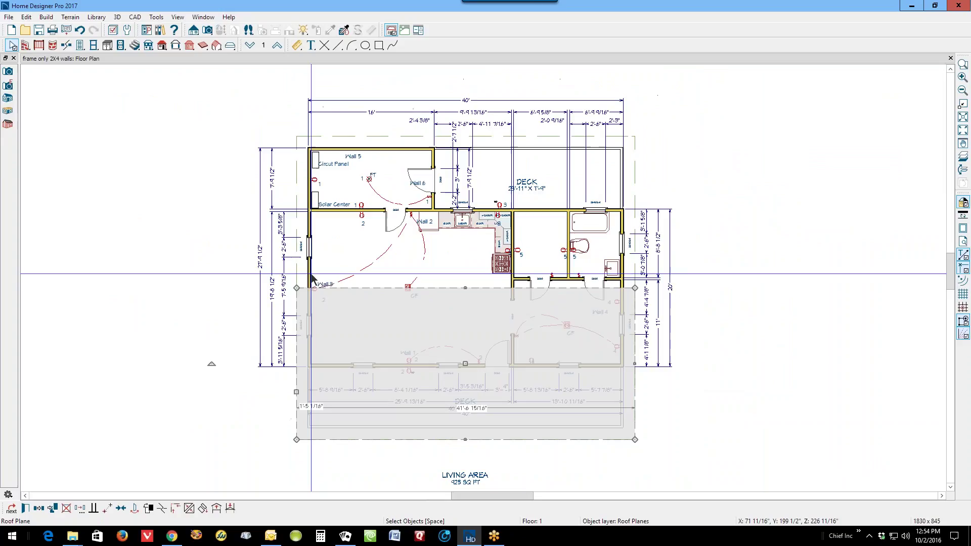
click(346, 137)
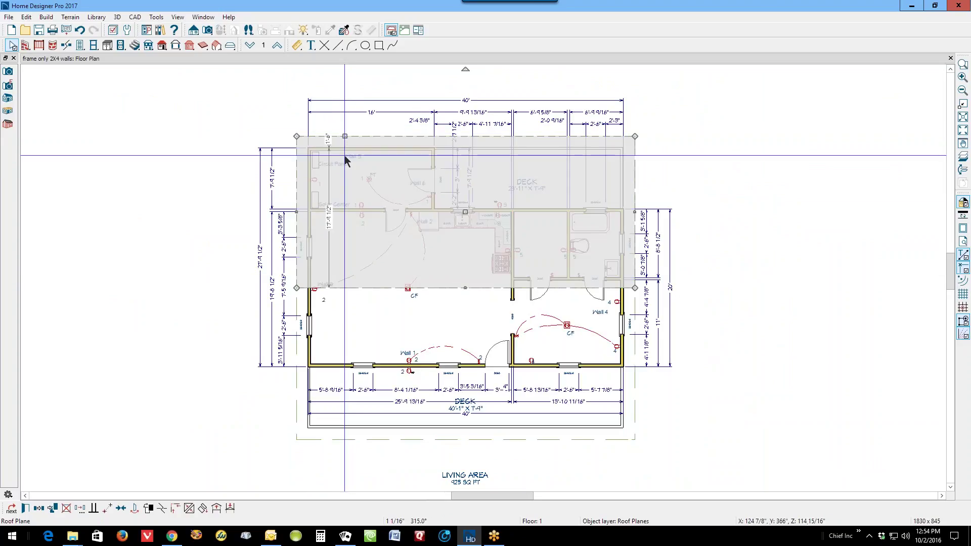
key(Escape)
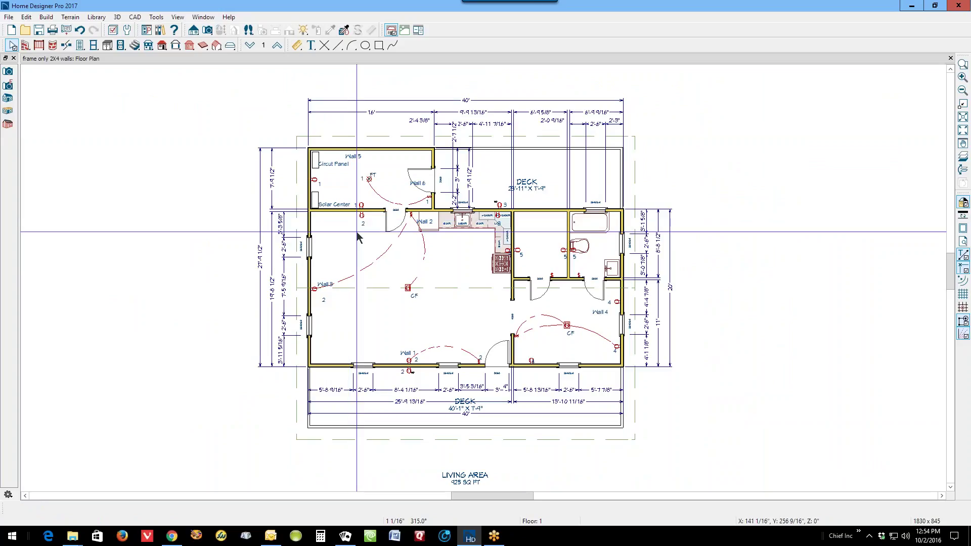
scroll(359, 360, up, 1)
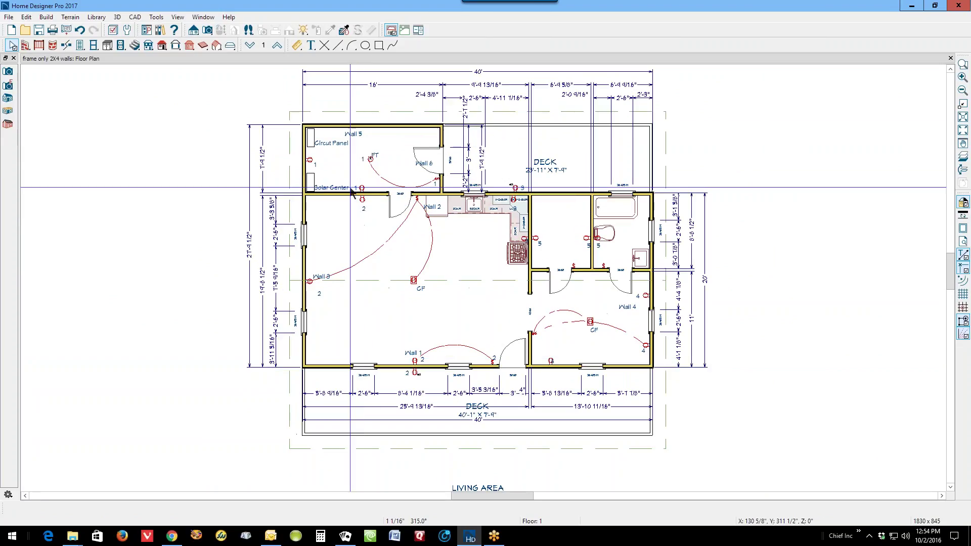
click(194, 30)
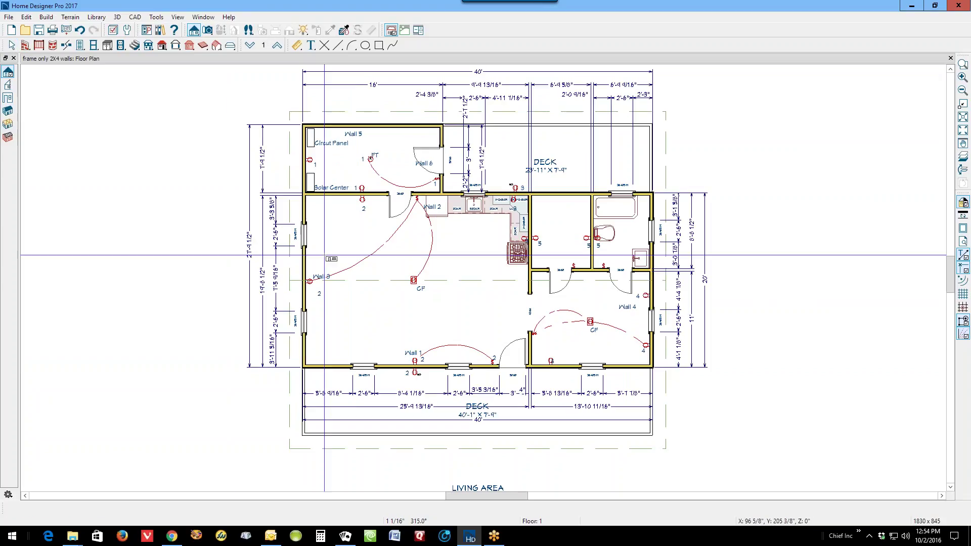
Place a cross-section through the cabin as Elevation 2, then return to the Floor Plan tab
click(128, 280)
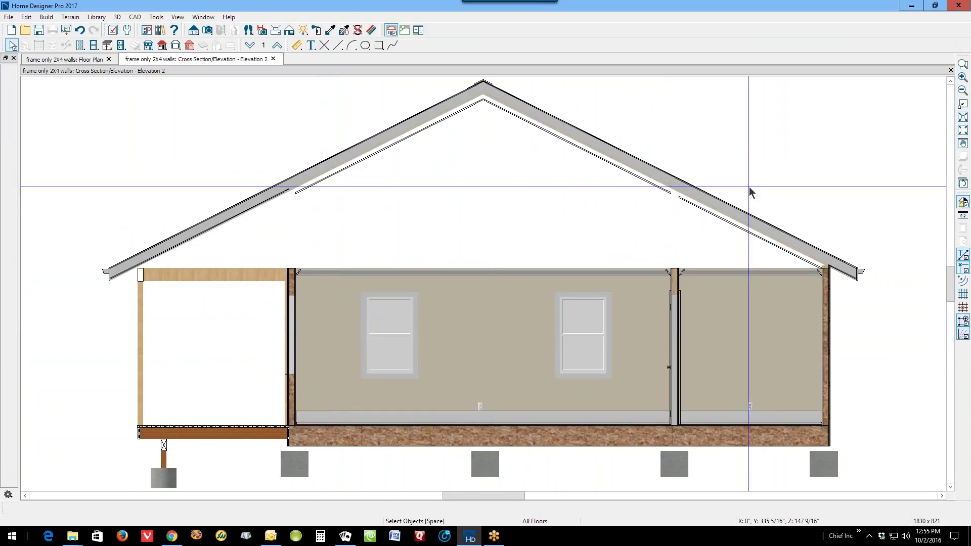
key(ctrl+Tab)
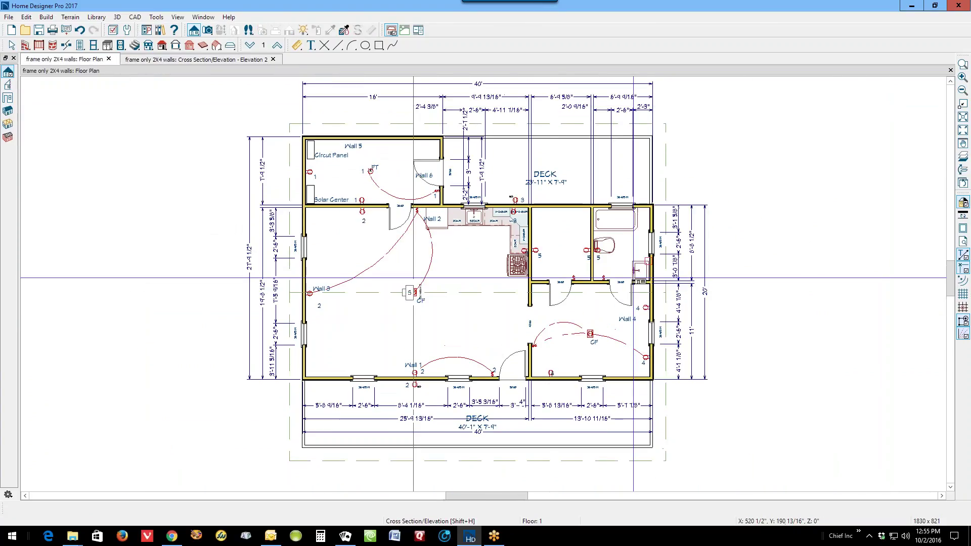
Review the lower roof plane's settings and close them without changes
double_click(386, 298)
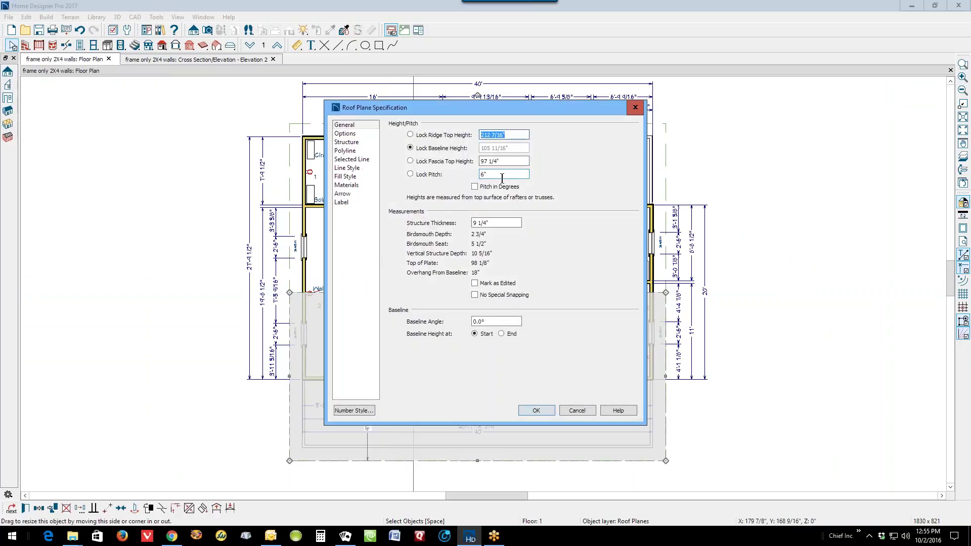
click(576, 410)
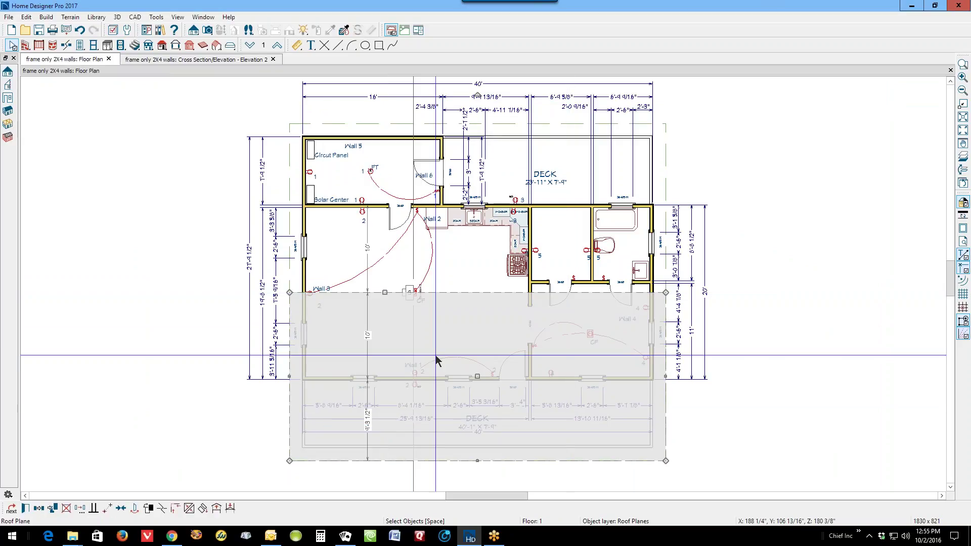
click(171, 89)
Review the Build Roof settings unchanged and bring up the Build > Roof tools
double_click(162, 45)
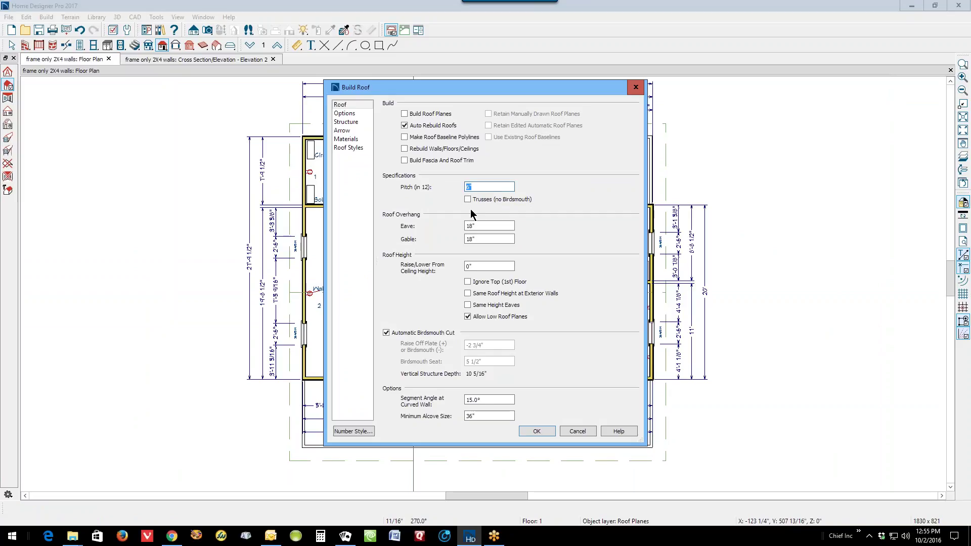
click(578, 431)
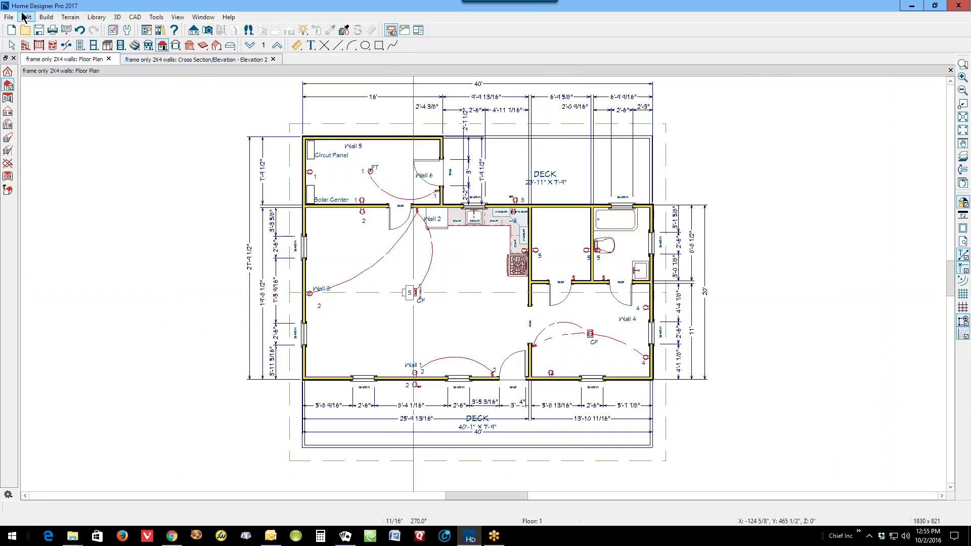
click(46, 16)
mouse_move(71, 96)
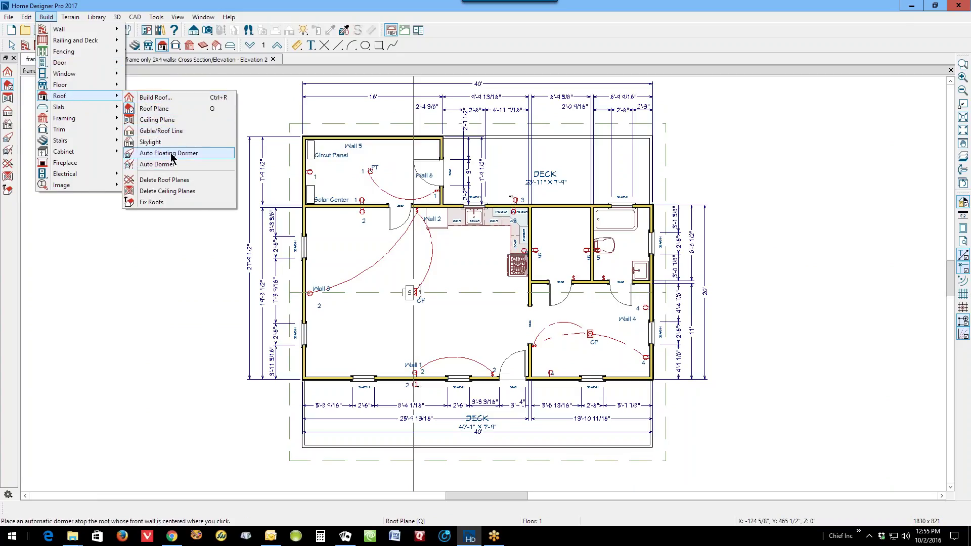
Draw a ceiling plane over the living area with its baseline along the bottom wall
click(169, 121)
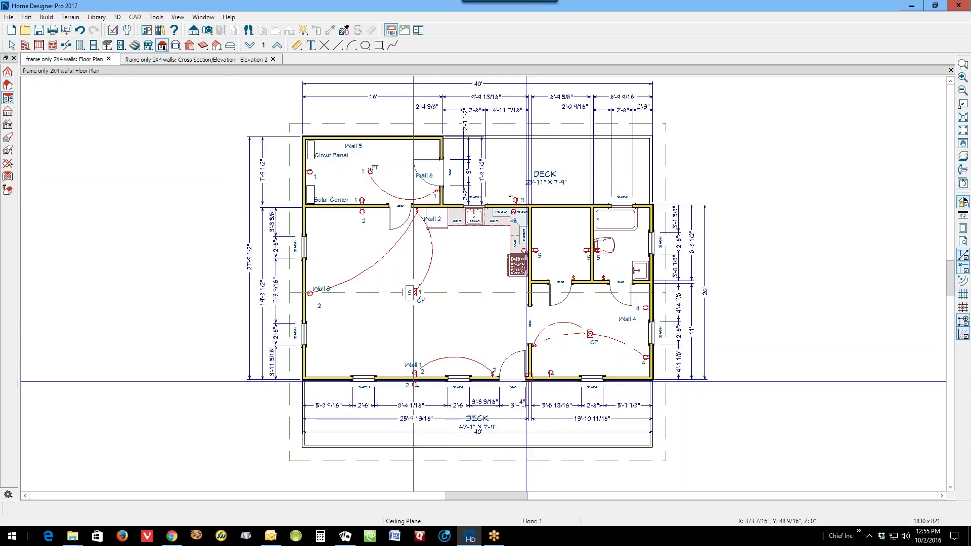
drag(530, 380, 306, 378)
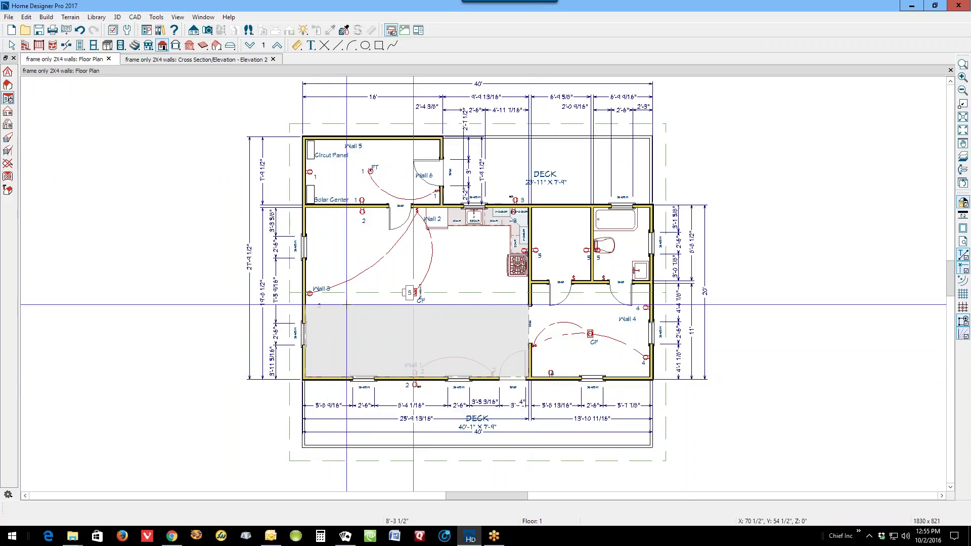
click(347, 305)
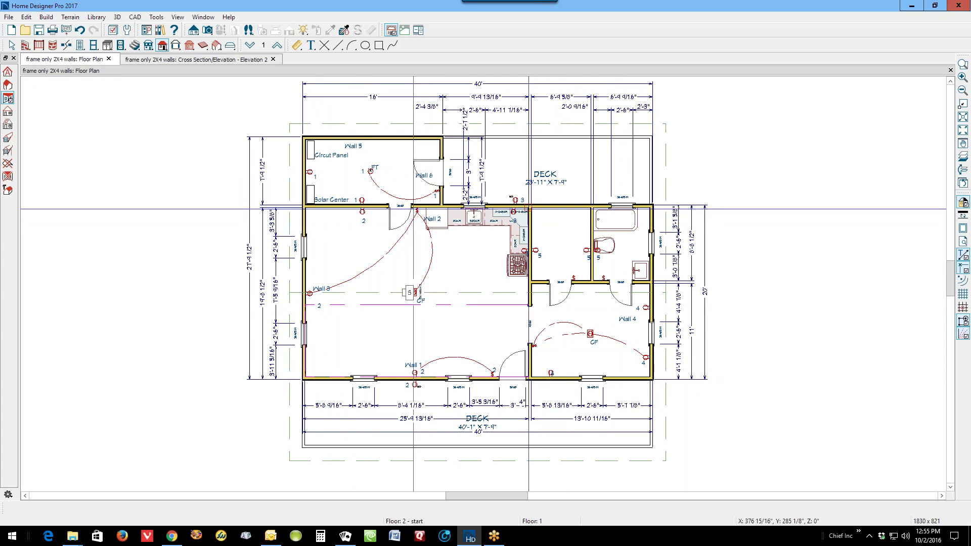
Join the kitchen ceiling plane to the plane below and stretch it to the left wall
scroll(520, 213, up, 5)
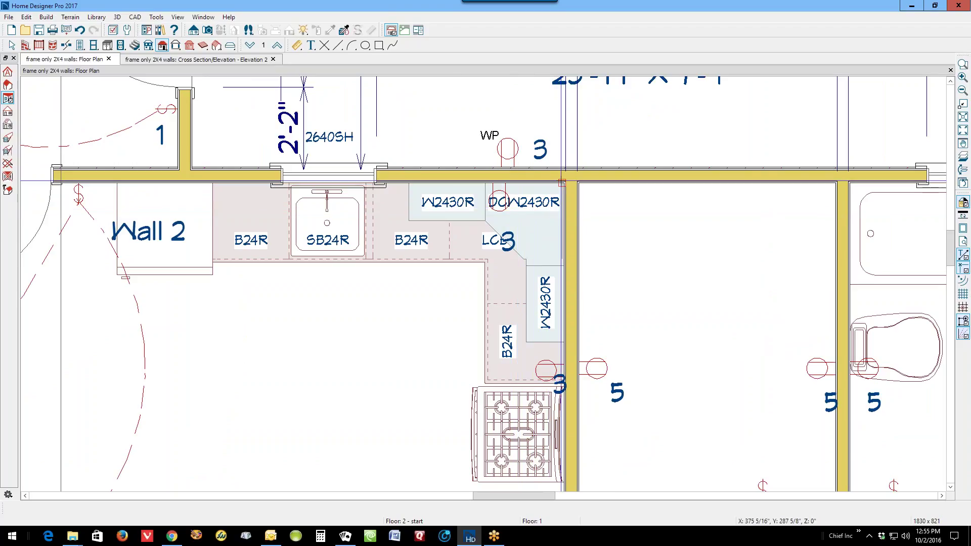
drag(562, 182, 196, 396)
scroll(268, 333, down, 5)
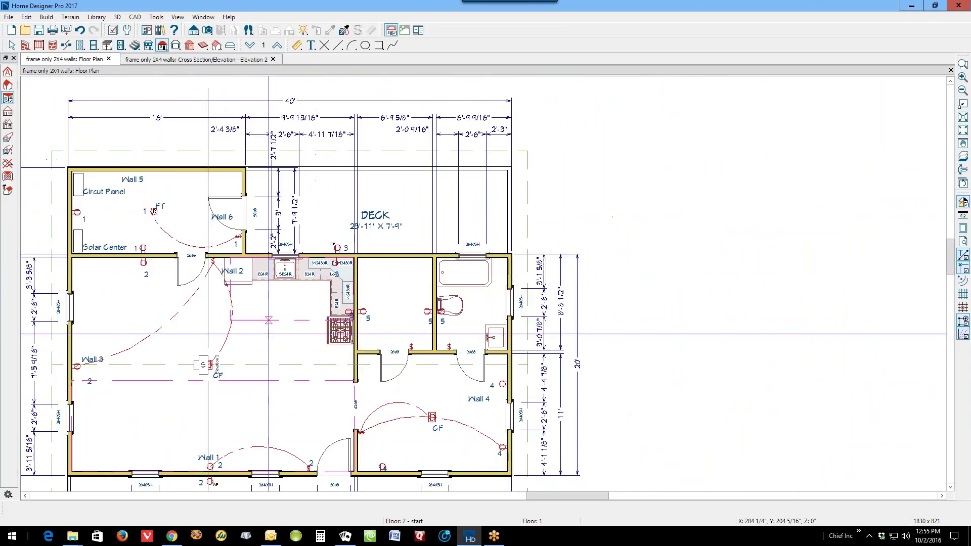
click(267, 321)
right_click(267, 320)
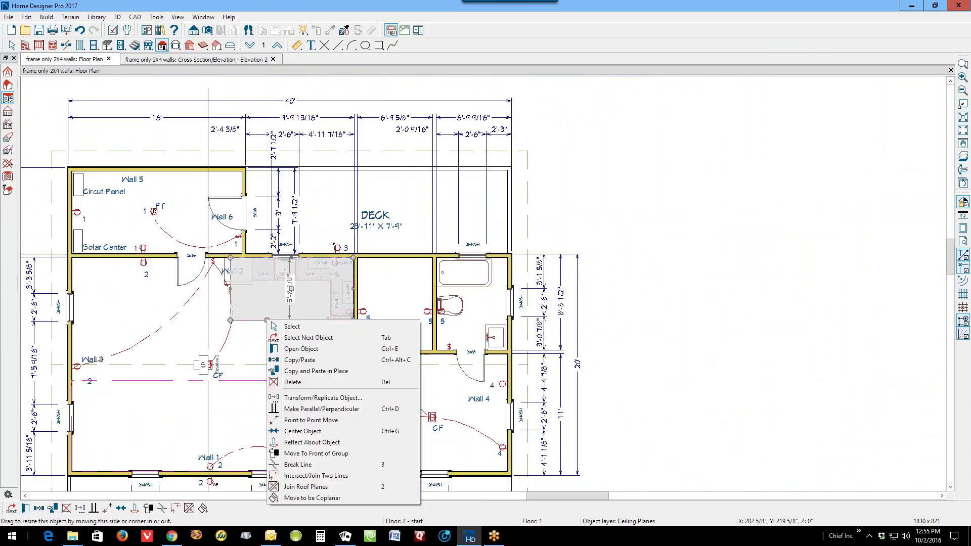
click(296, 487)
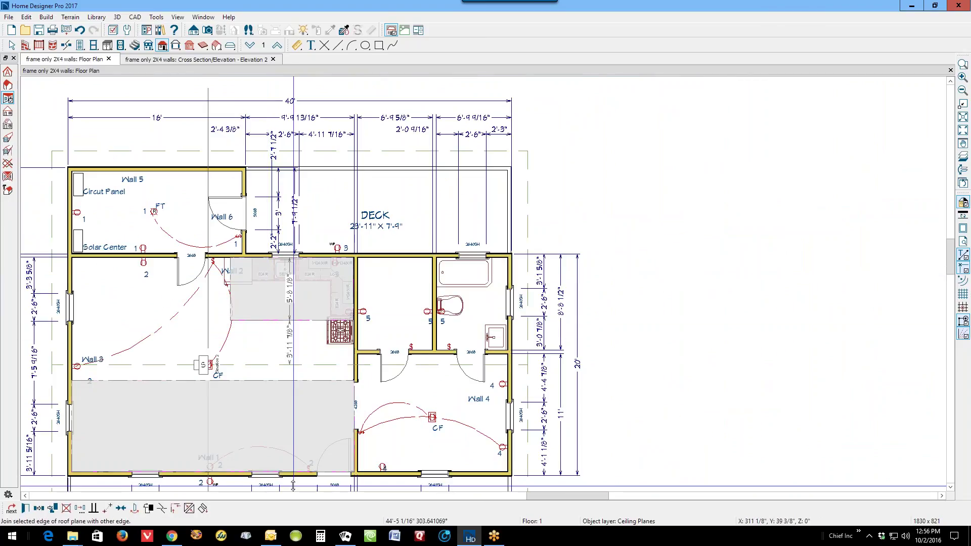
click(283, 383)
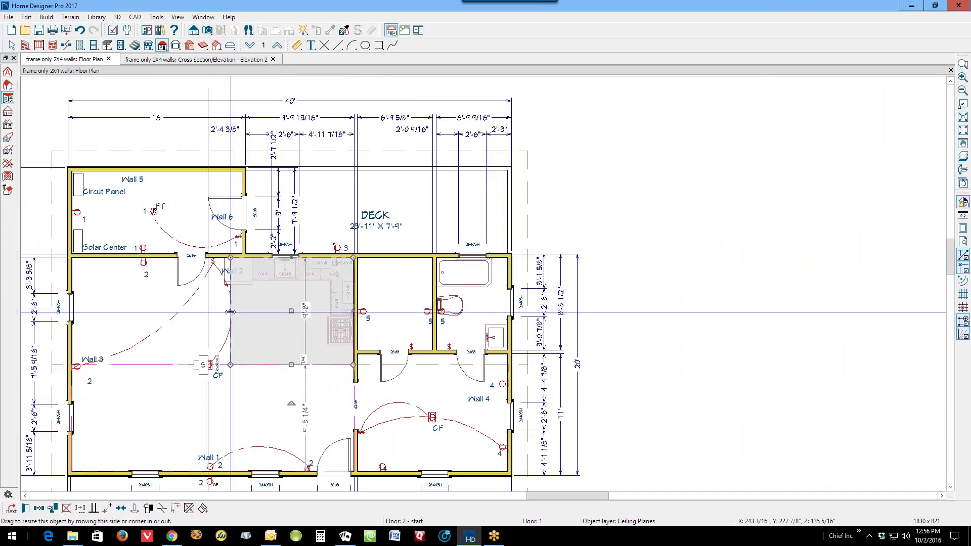
drag(230, 312, 72, 328)
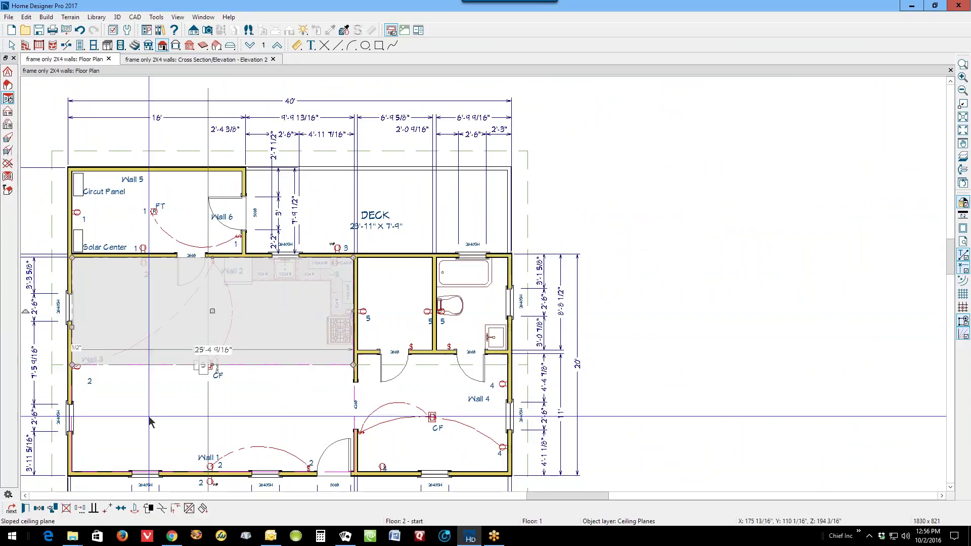
Delete the lower room's ceiling plane and switch to the Elevation 2 cross-section
click(319, 371)
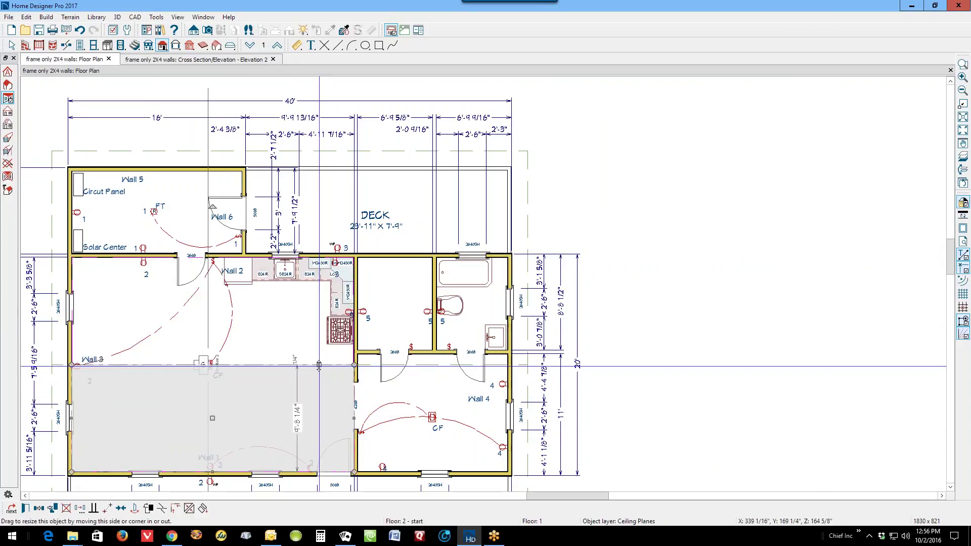
key(space)
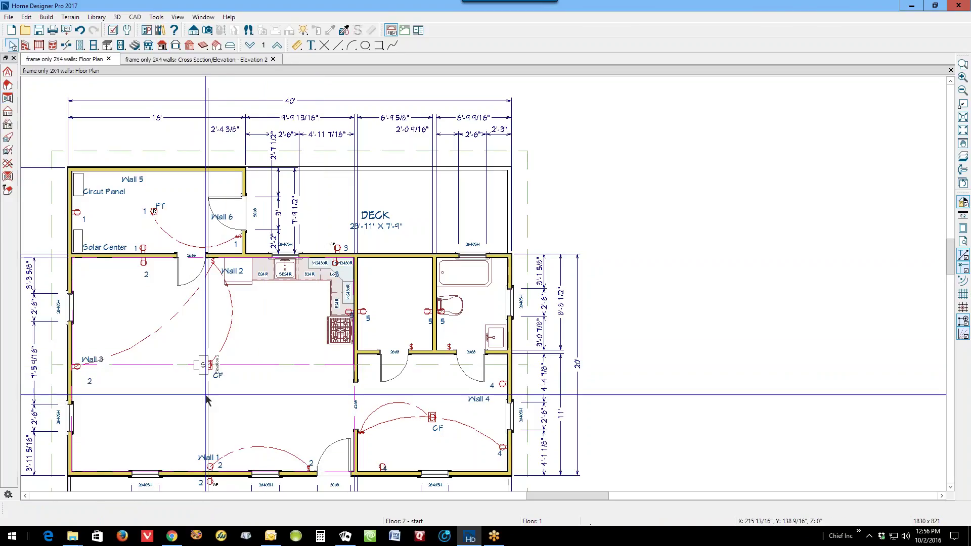
key(ctrl+Tab)
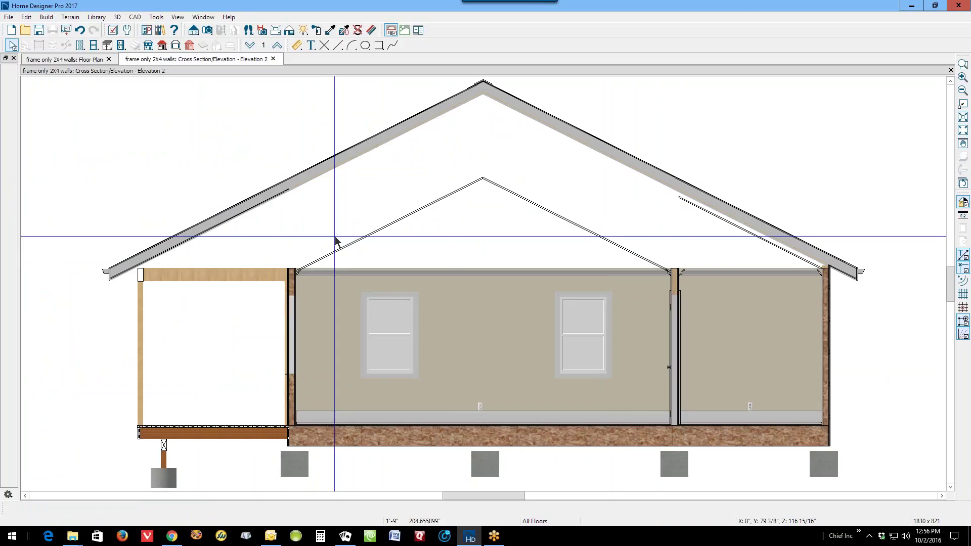
Return from the Elevation 2 cross-section to the cabin's Floor Plan tab
key(ctrl+Tab)
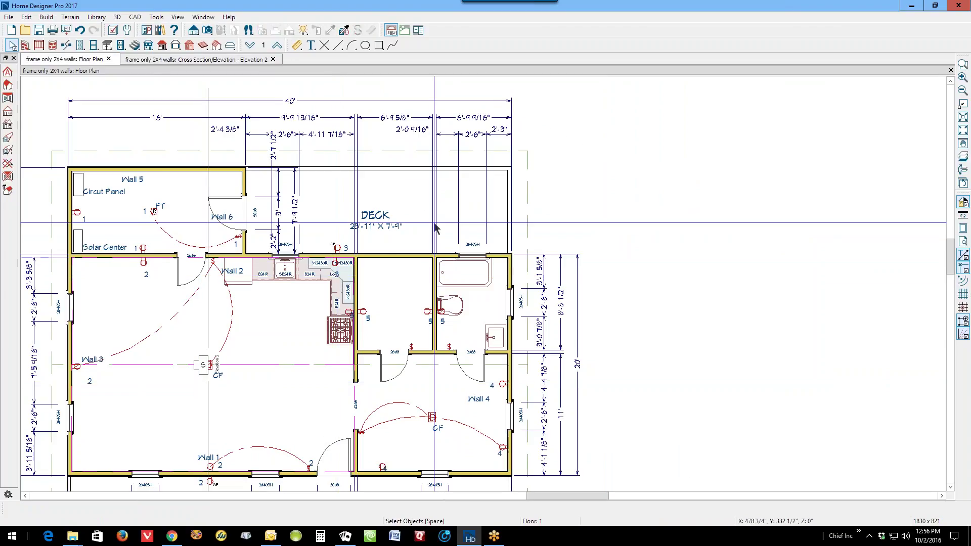
Place a roof truss across the cabin, display the Roof Trusses layer, and view the cross-section
scroll(549, 185, down, 2)
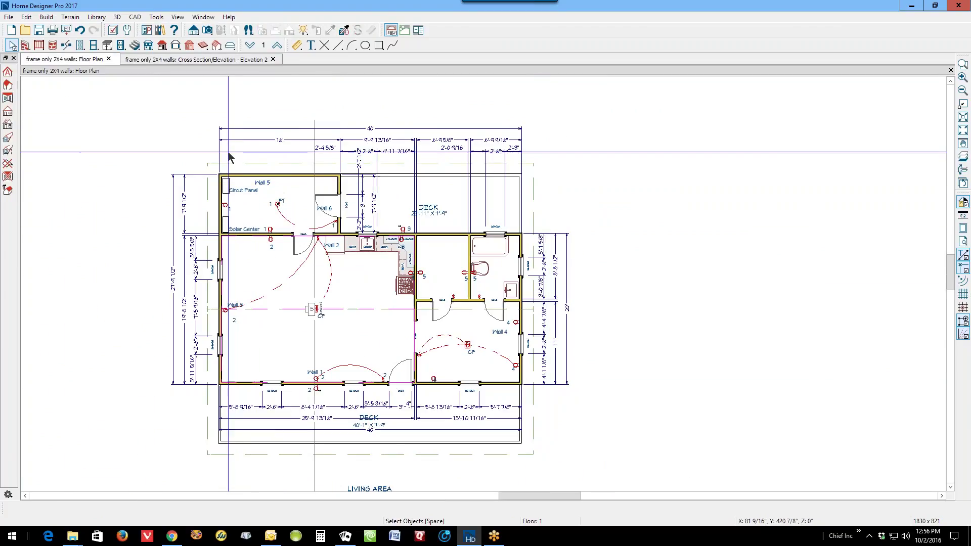
click(46, 17)
mouse_move(98, 89)
mouse_move(104, 120)
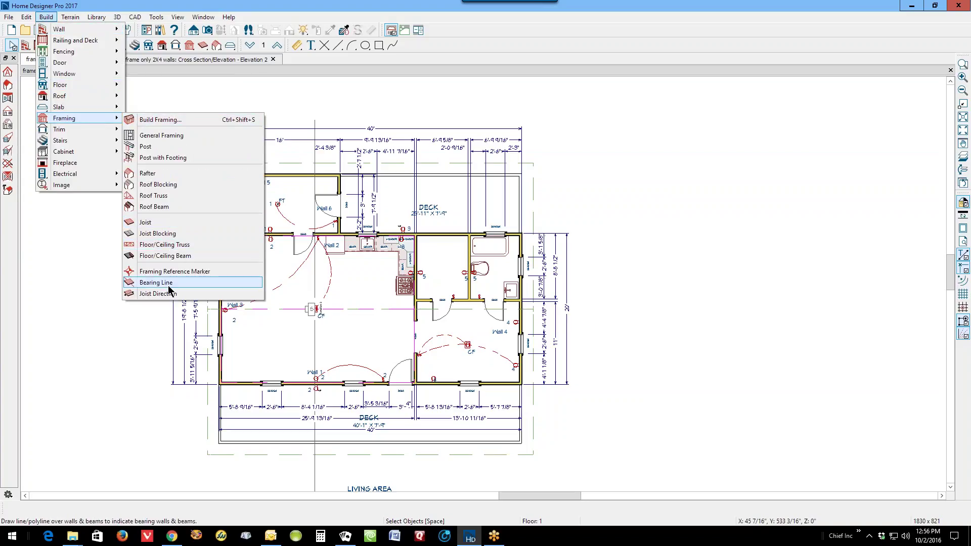
click(171, 195)
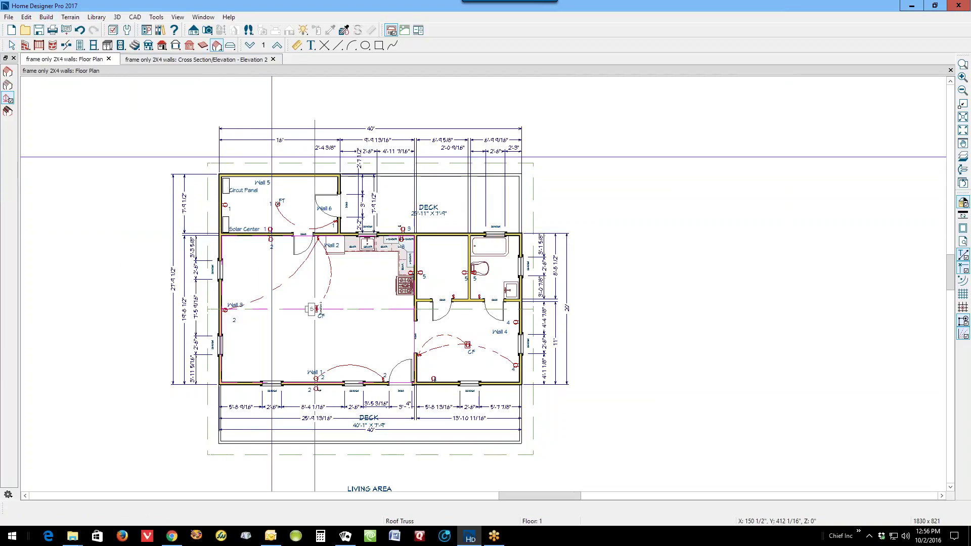
click(388, 414)
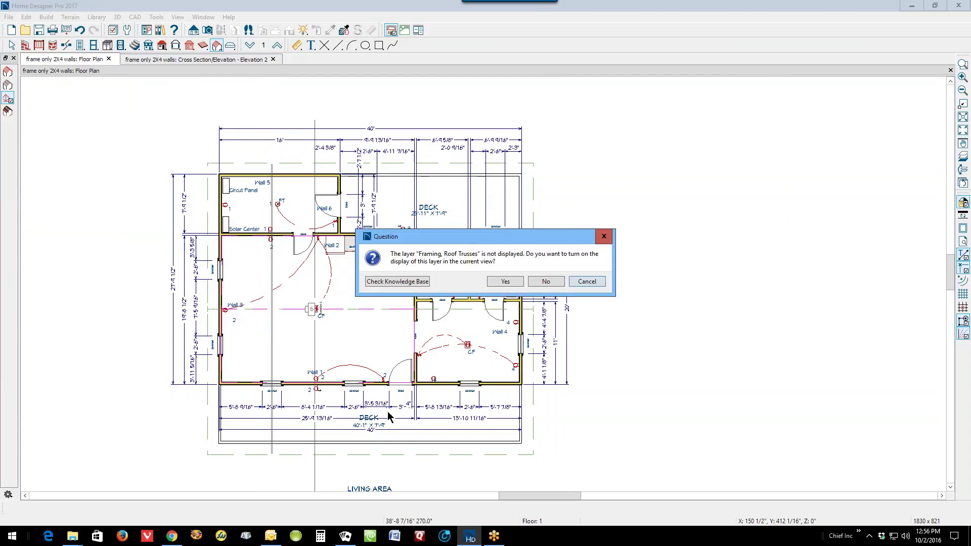
click(514, 280)
key(ctrl+Tab)
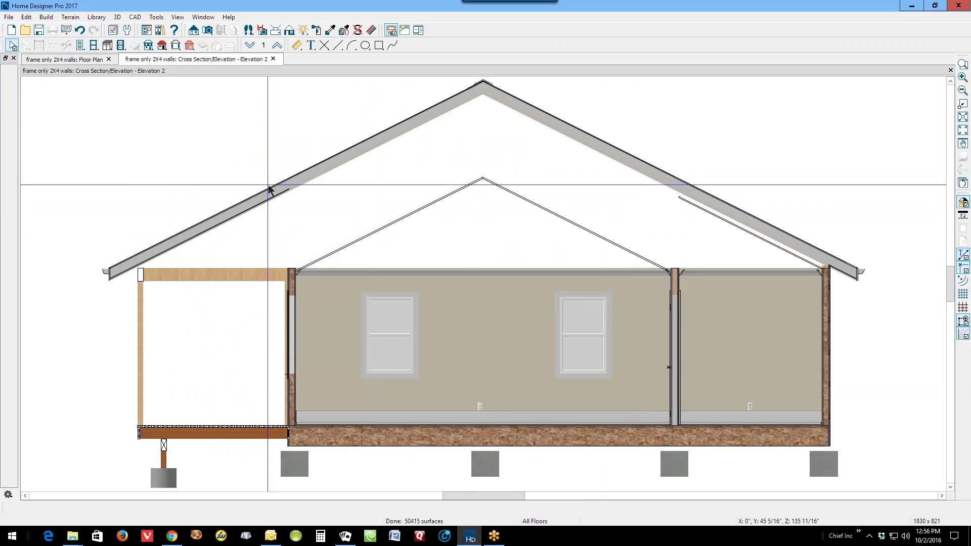
scroll(272, 190, up, 1)
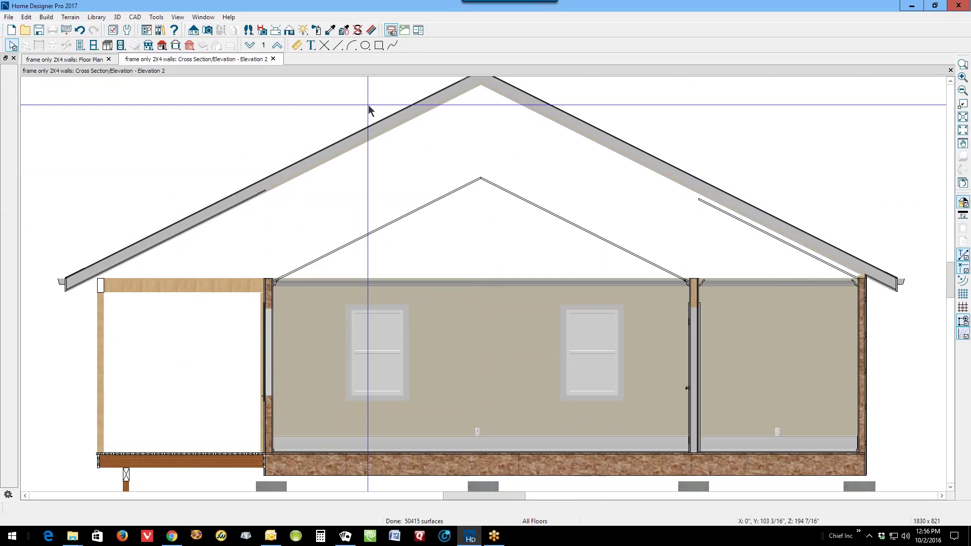
Turn on the Framing, Roof Trusses layer in the cross-section's Layer Display Options
click(113, 30)
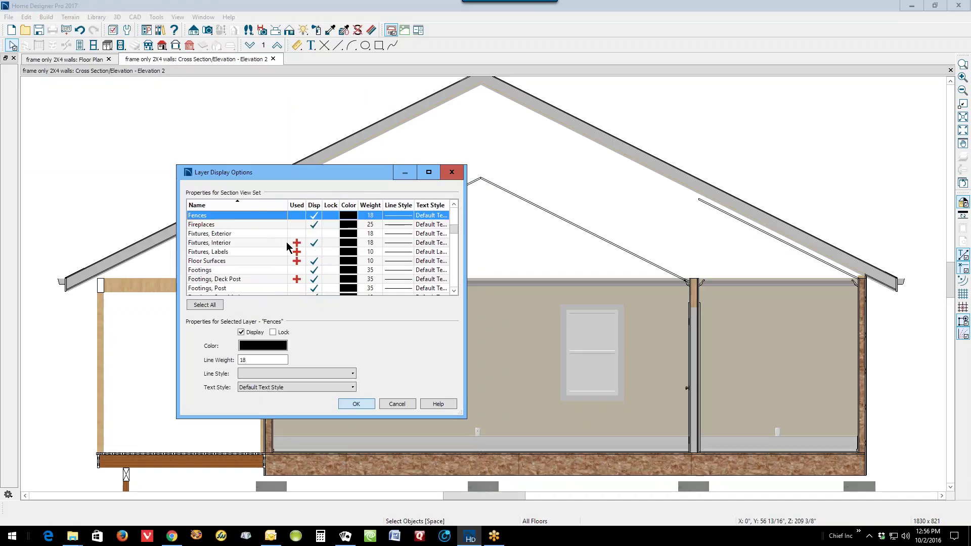
scroll(294, 253, down, 1)
scroll(294, 253, down, 5)
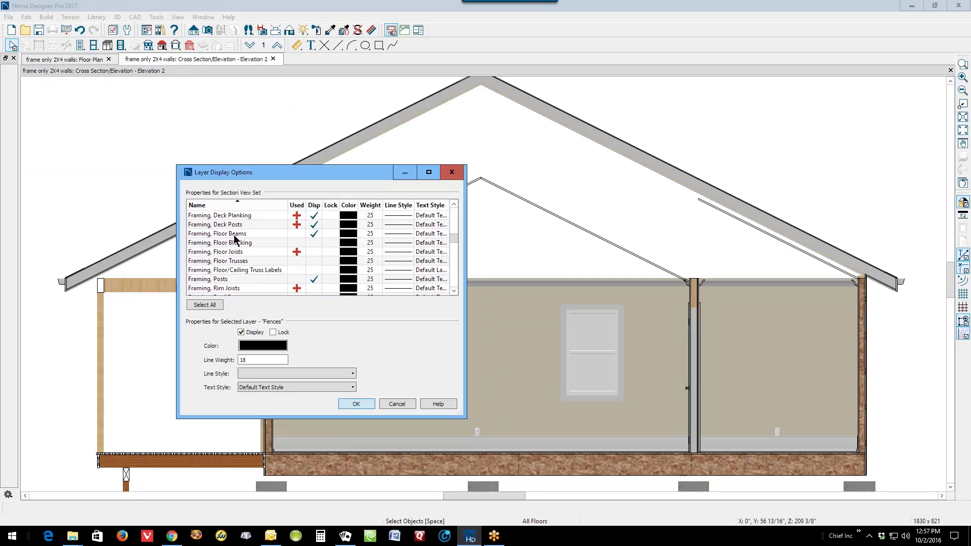
scroll(276, 271, down, 2)
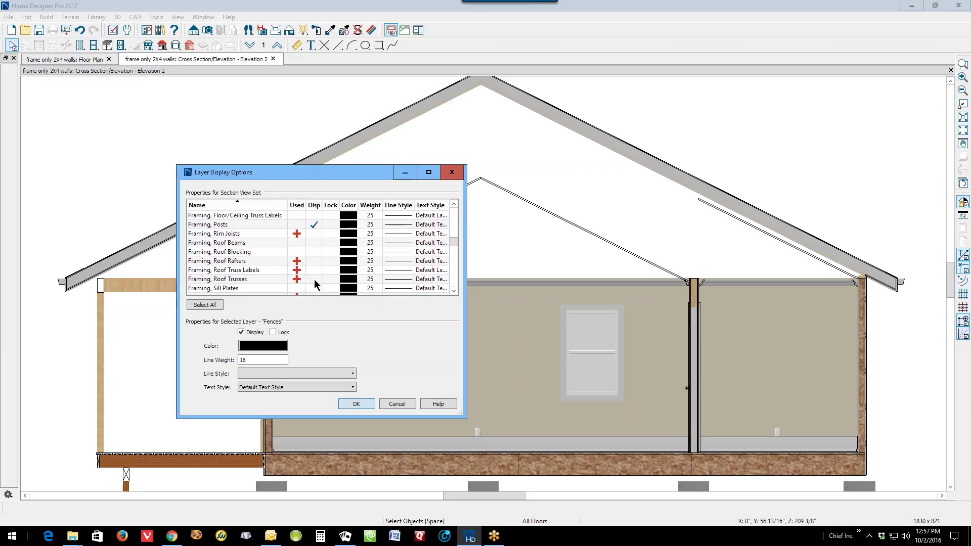
click(314, 280)
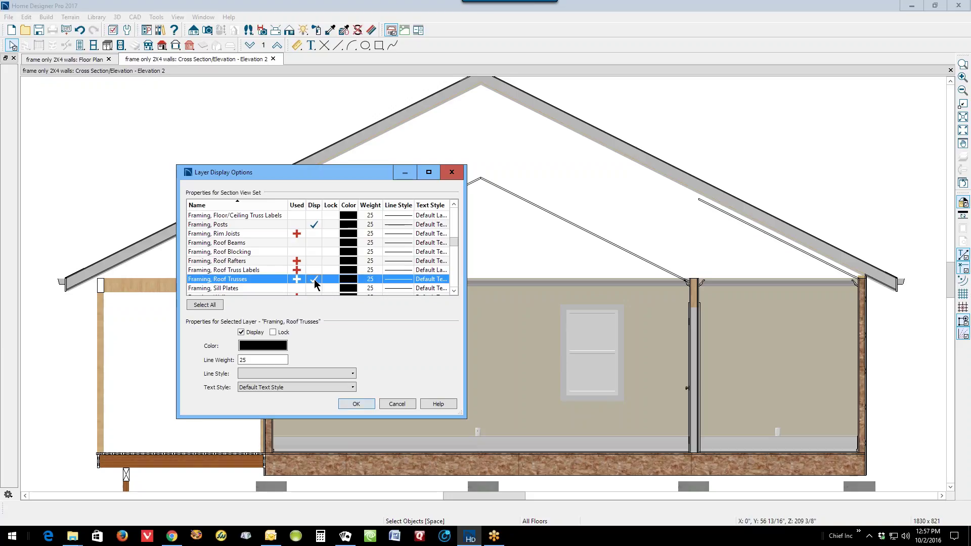
click(363, 403)
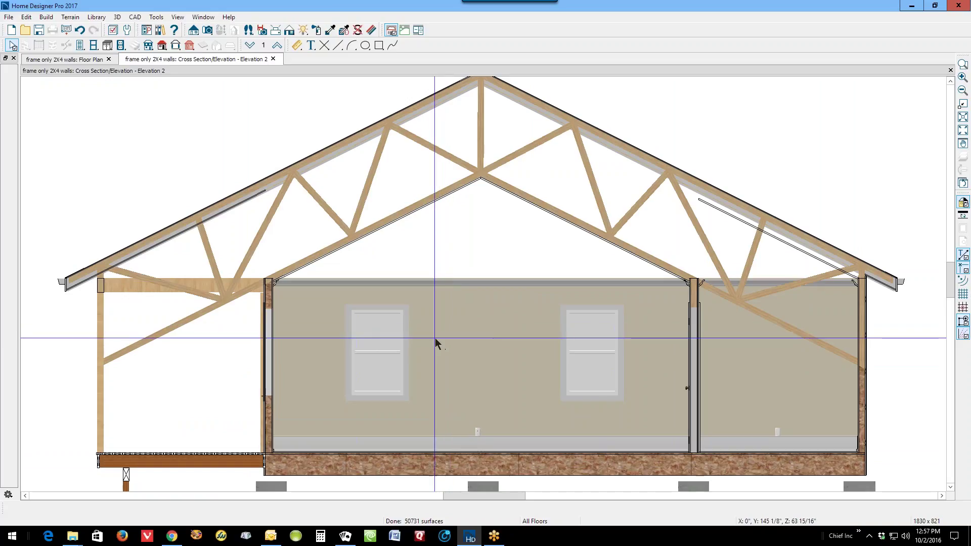
Back on the floor plan, enable Ceiling Over This Room for the upper deck
key(ctrl+Tab)
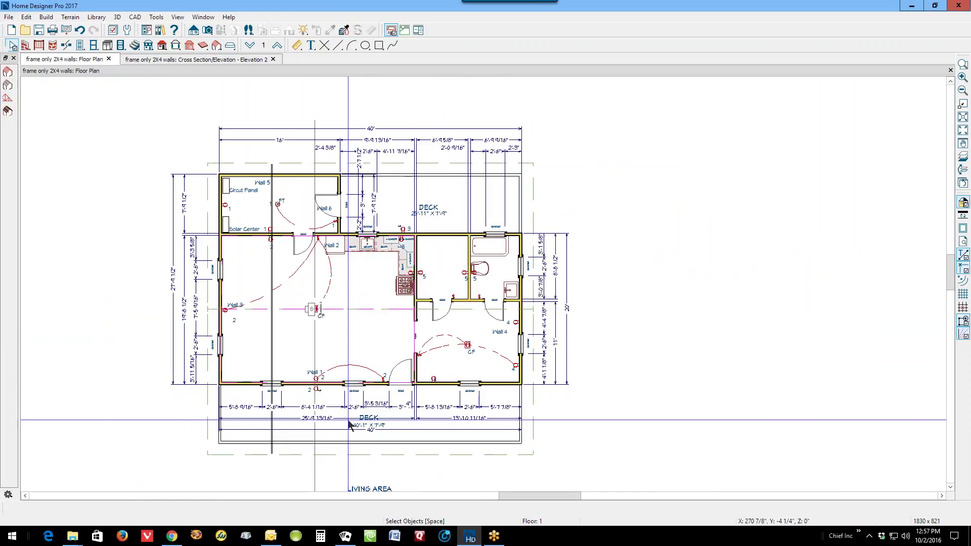
right_click(397, 204)
click(441, 230)
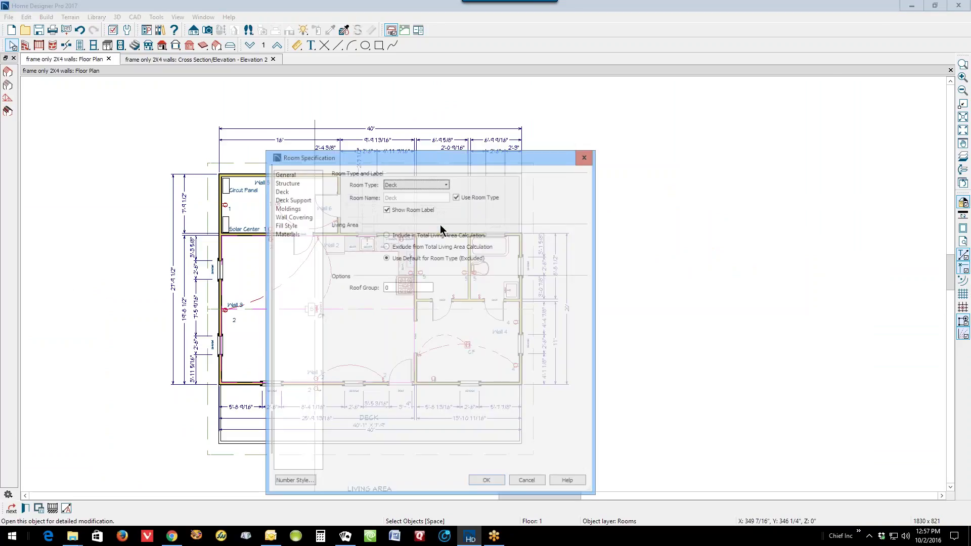
click(286, 181)
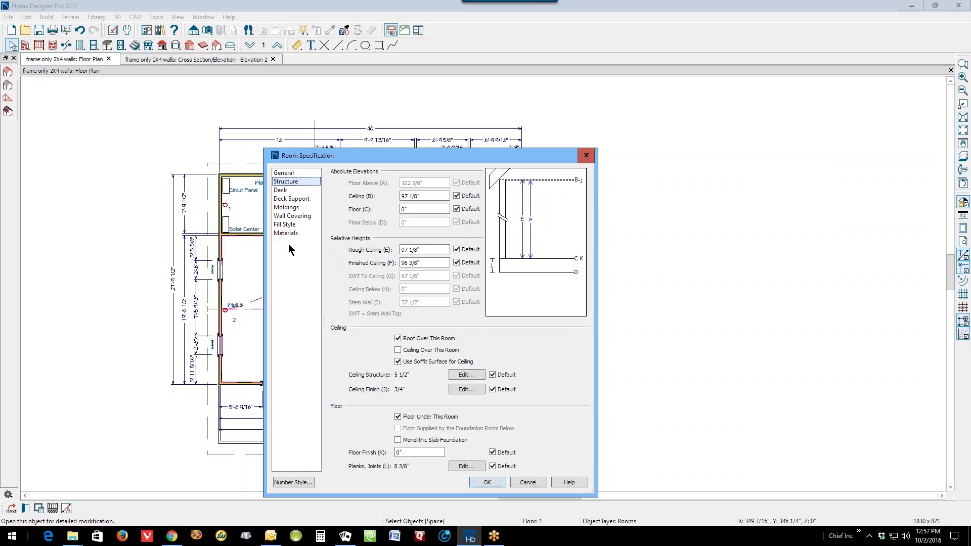
click(407, 351)
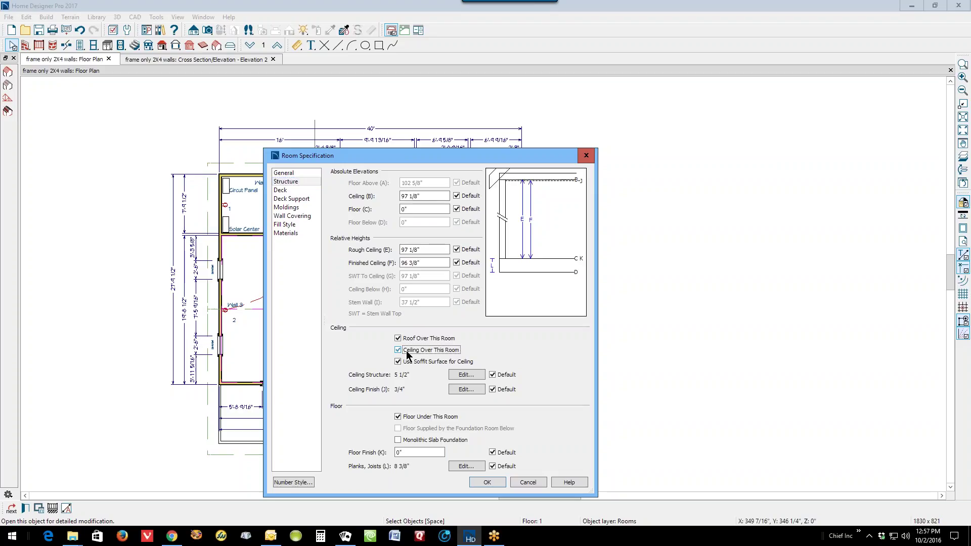
click(488, 483)
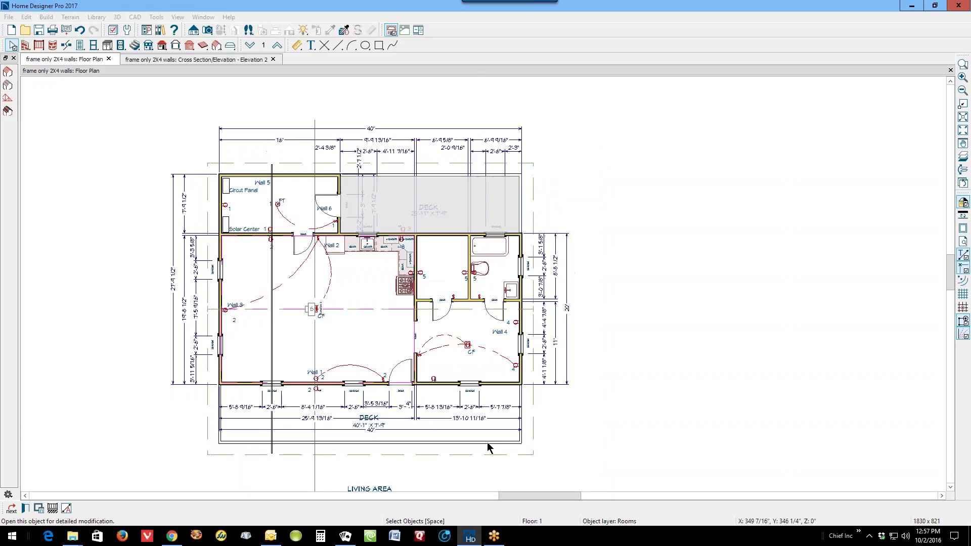
Enable Ceiling Over This Room for the lower deck room
right_click(440, 397)
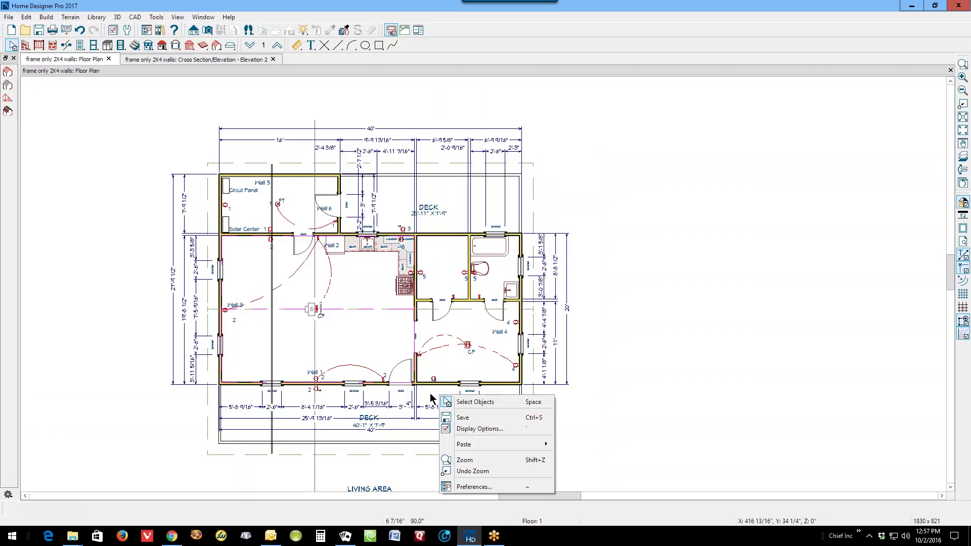
click(430, 398)
right_click(431, 394)
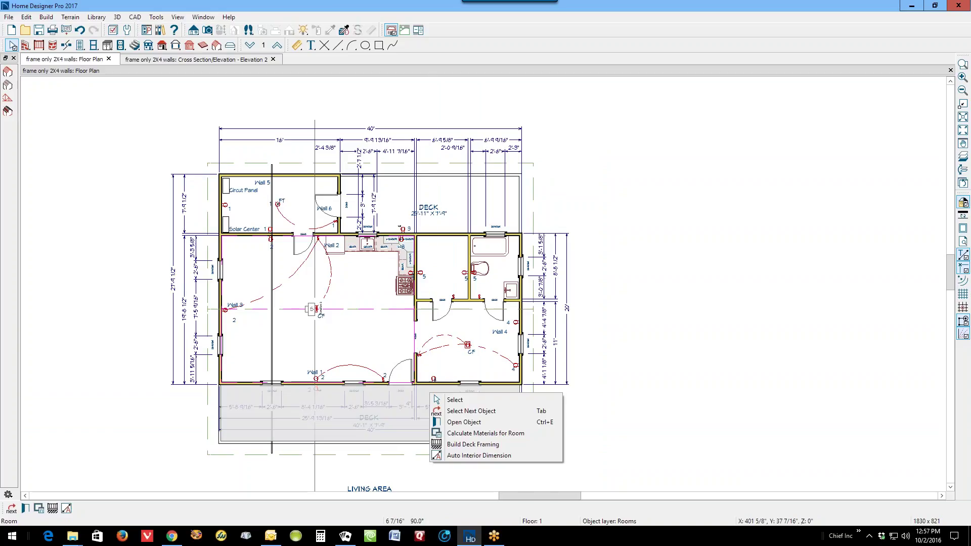
click(463, 423)
click(293, 181)
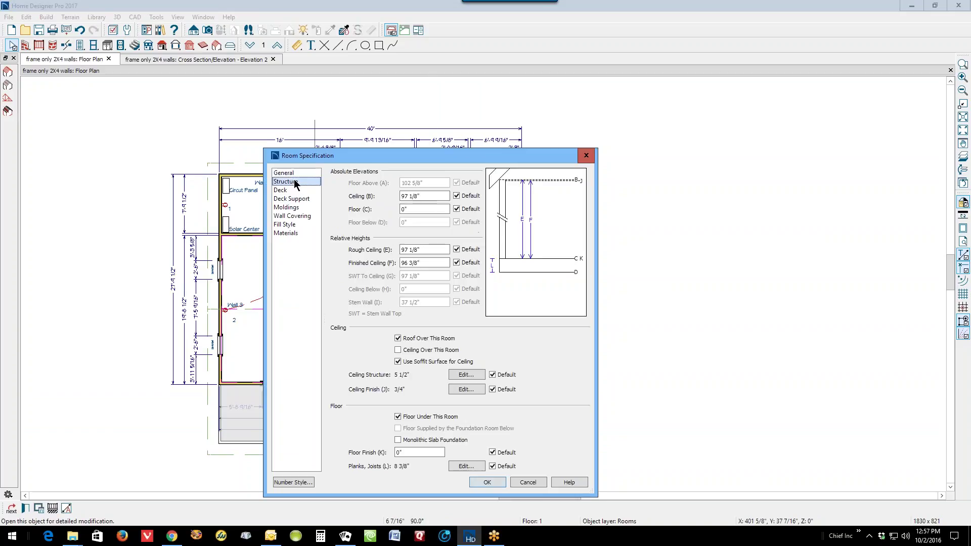
click(409, 350)
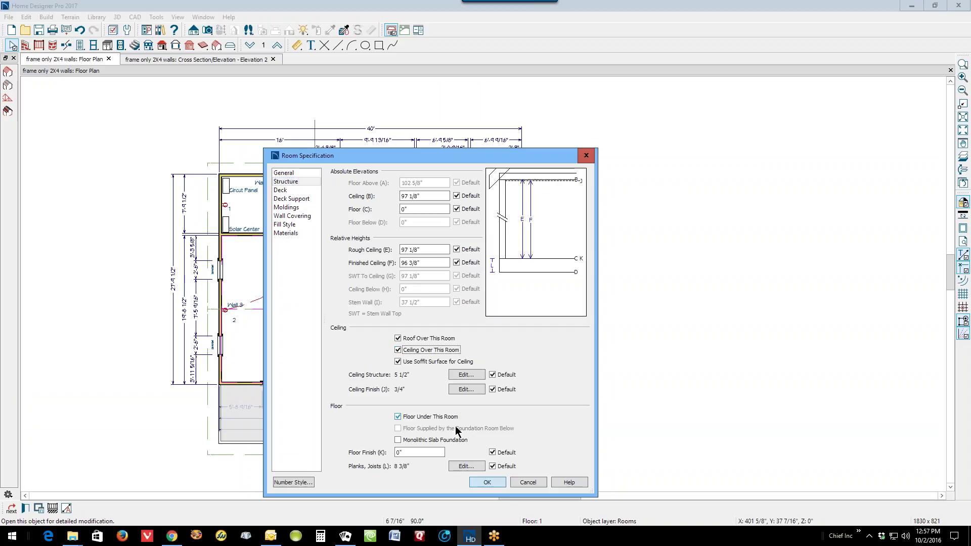
click(487, 482)
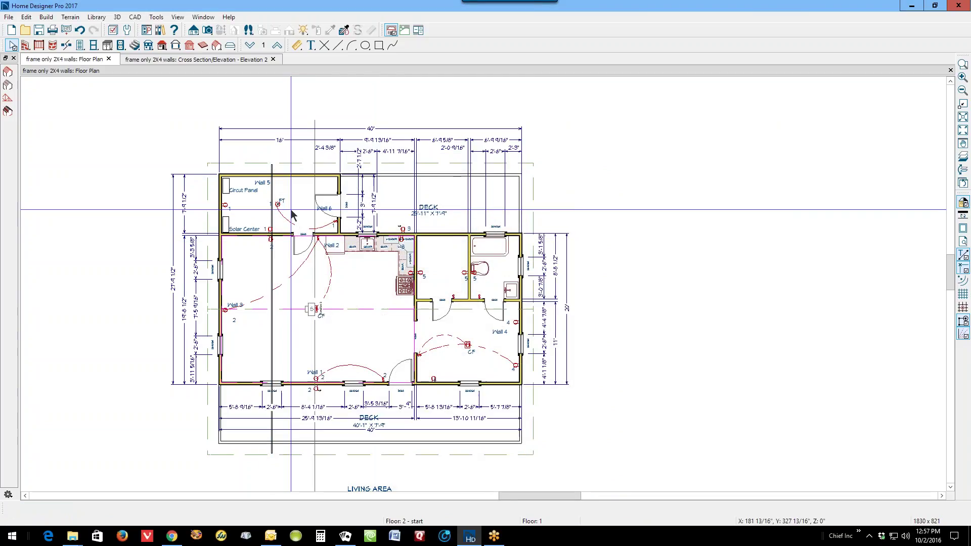
Enable Ceiling Over This Room for the circuit panel room
right_click(306, 208)
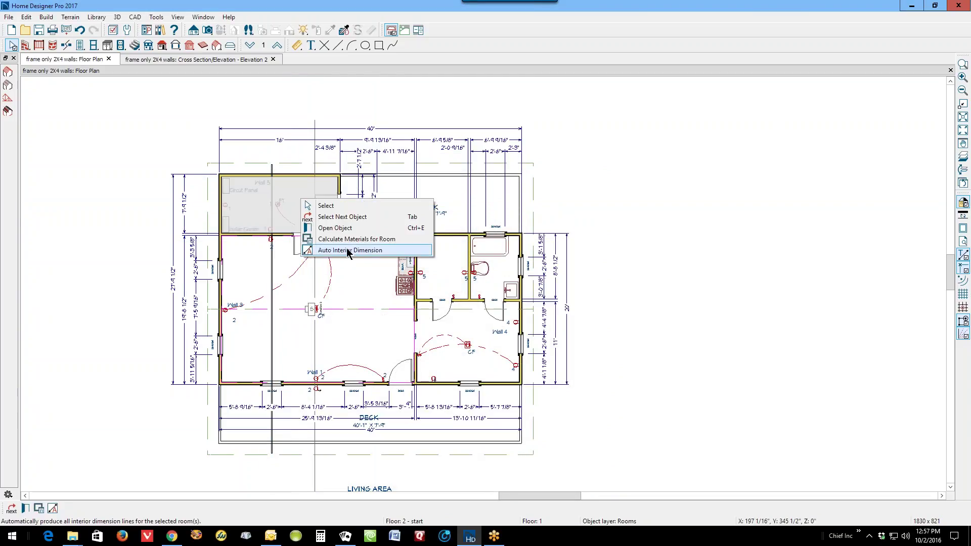
click(341, 228)
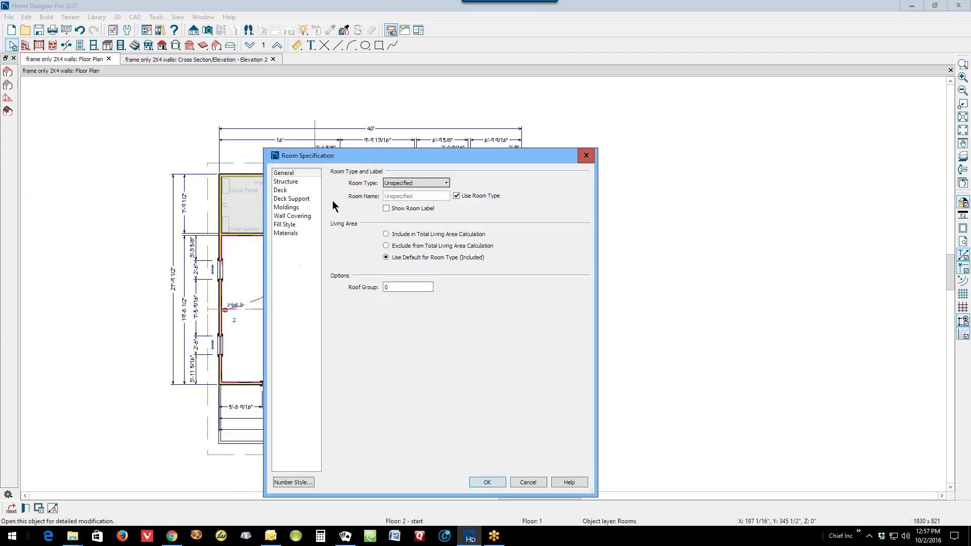
click(286, 182)
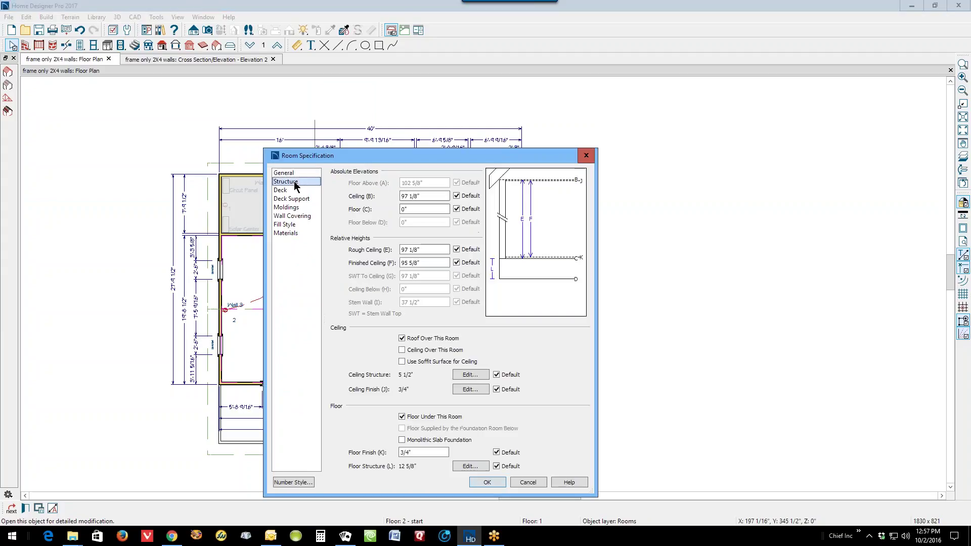
click(417, 350)
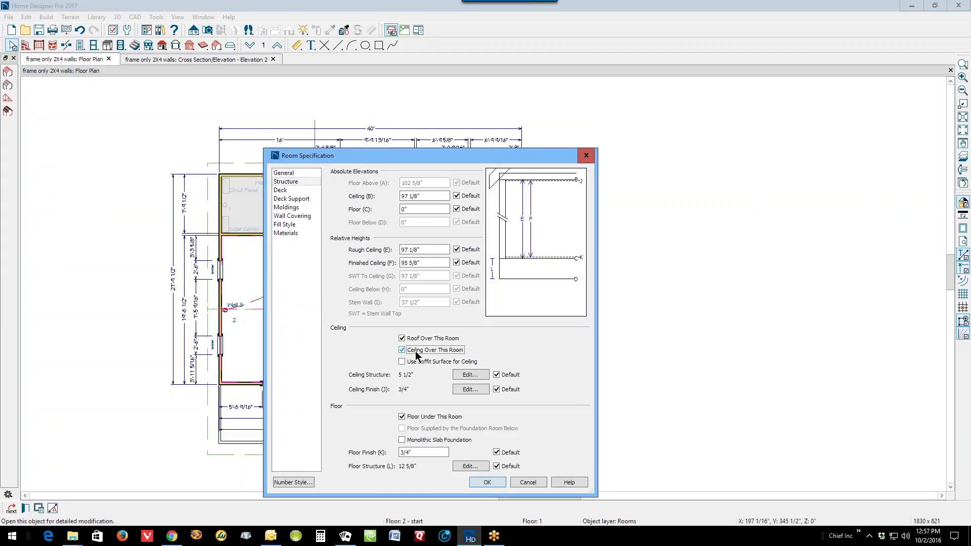
click(487, 482)
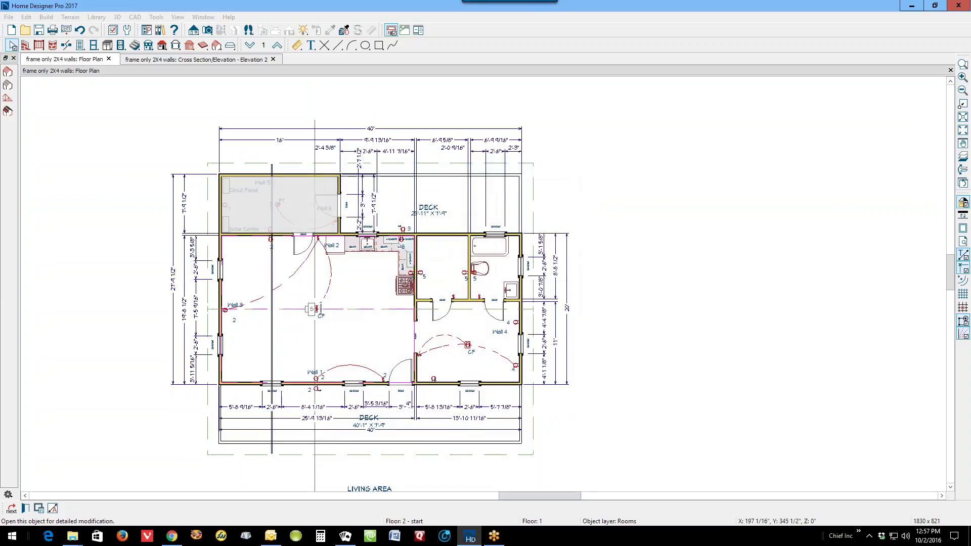
Force the roof truss to rebuild, view it in cross section, then return to the scissor roof forum thread
right_click(273, 327)
click(290, 354)
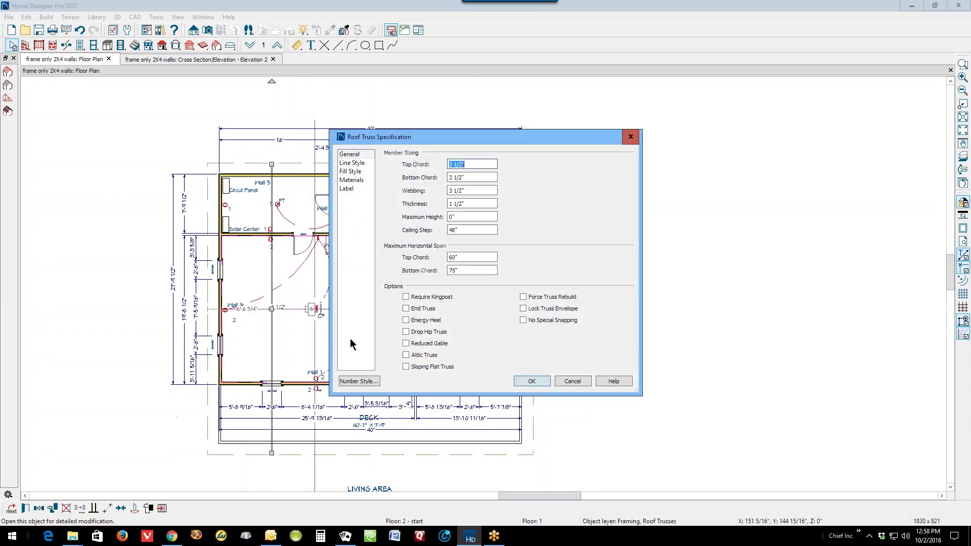
click(523, 297)
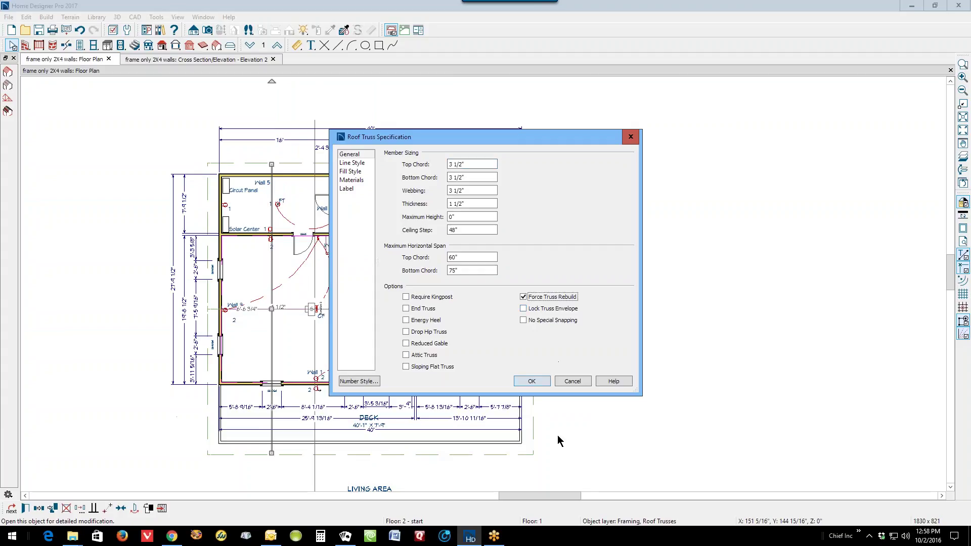
click(532, 381)
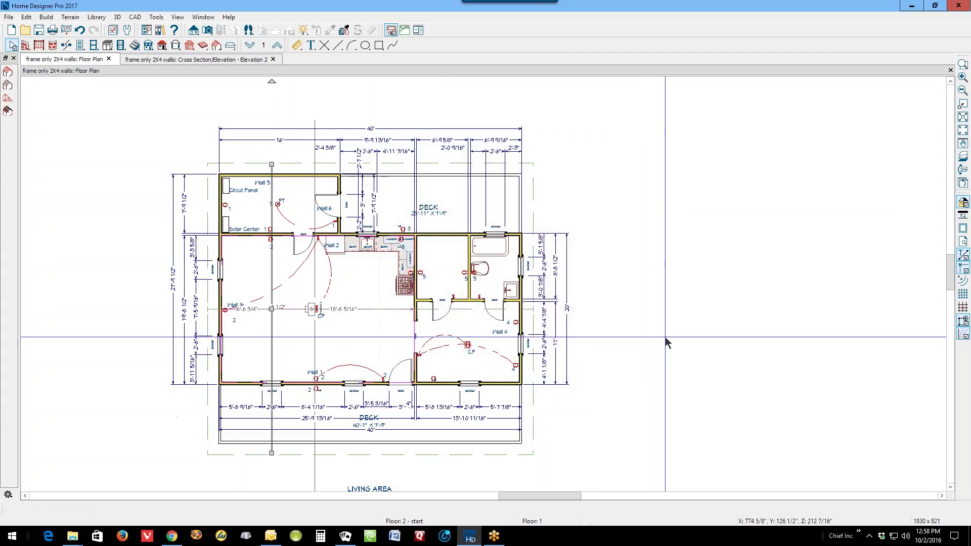
key(ctrl+Tab)
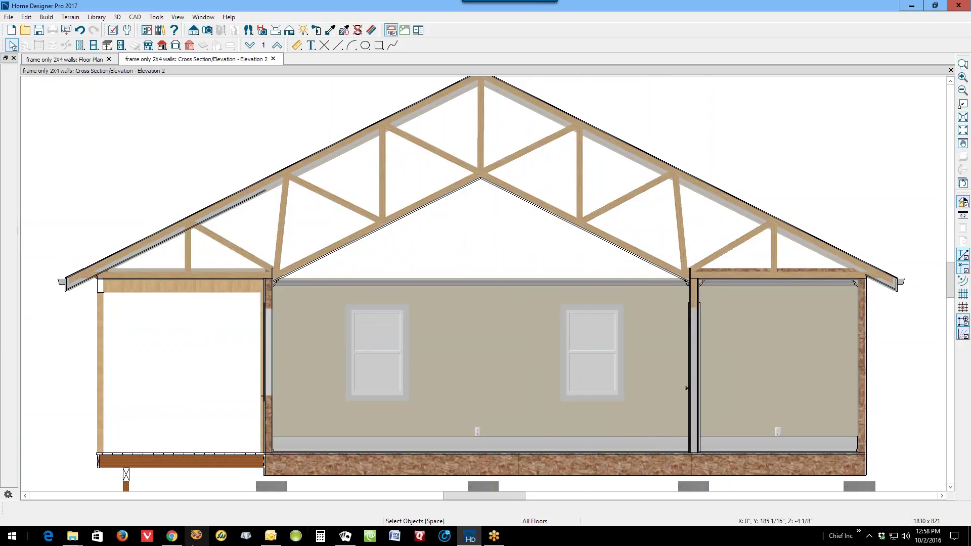
click(172, 536)
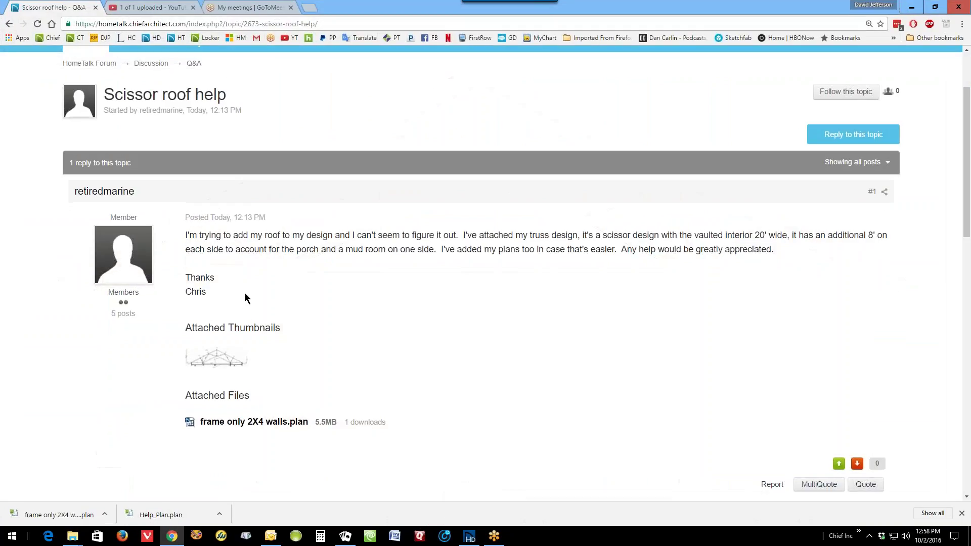
click(216, 358)
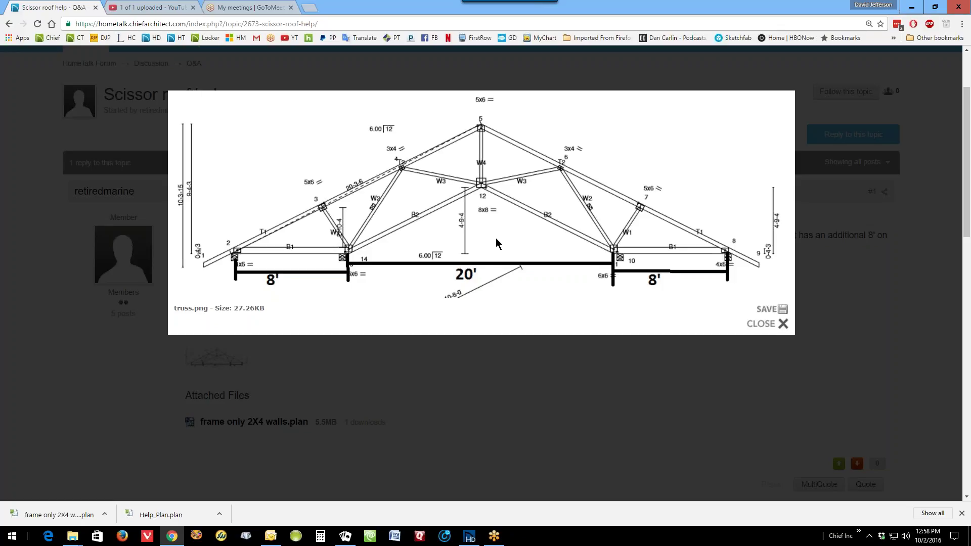
scroll(494, 238, up, 1)
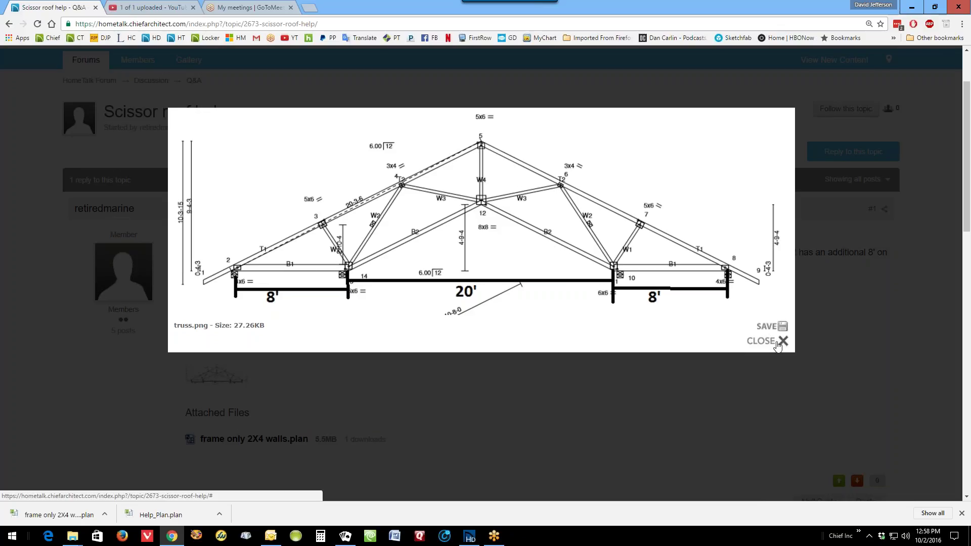
click(920, 9)
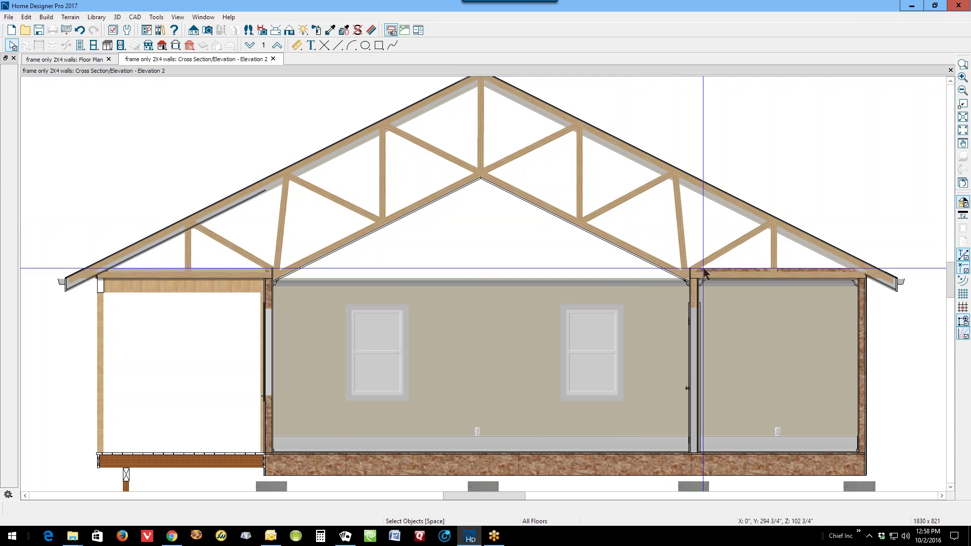
Back on the floor plan, set the selected truss's distance from the left wall to 24 inches
key(ctrl+Tab)
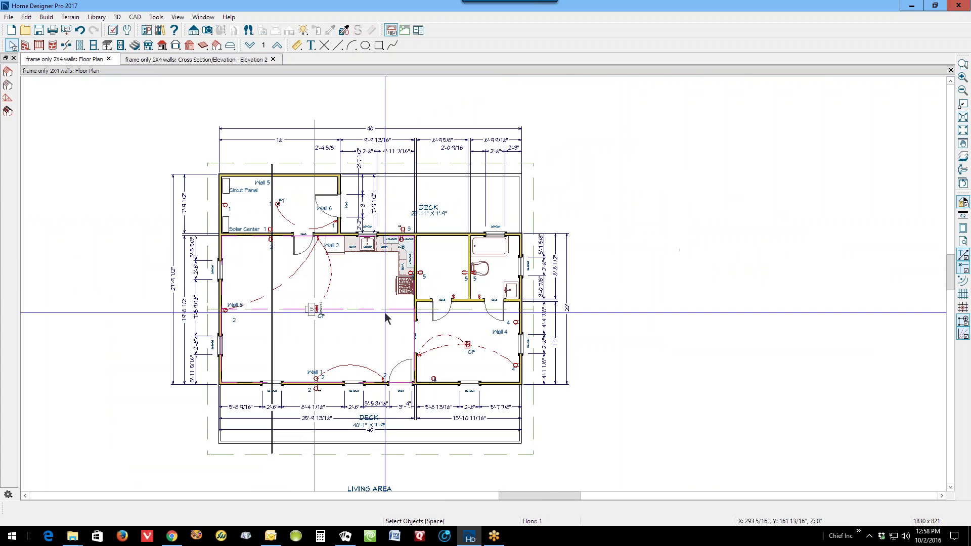
scroll(276, 360, up, 1)
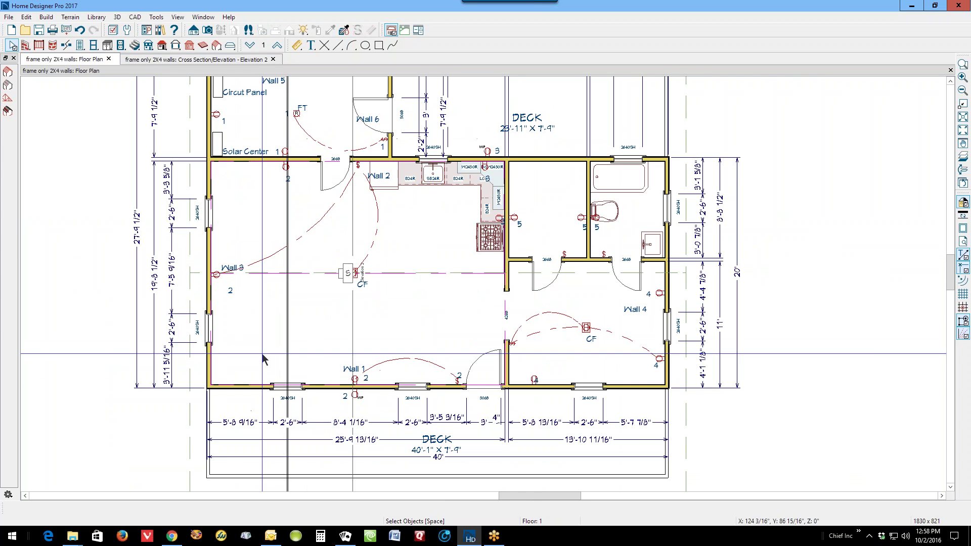
click(286, 325)
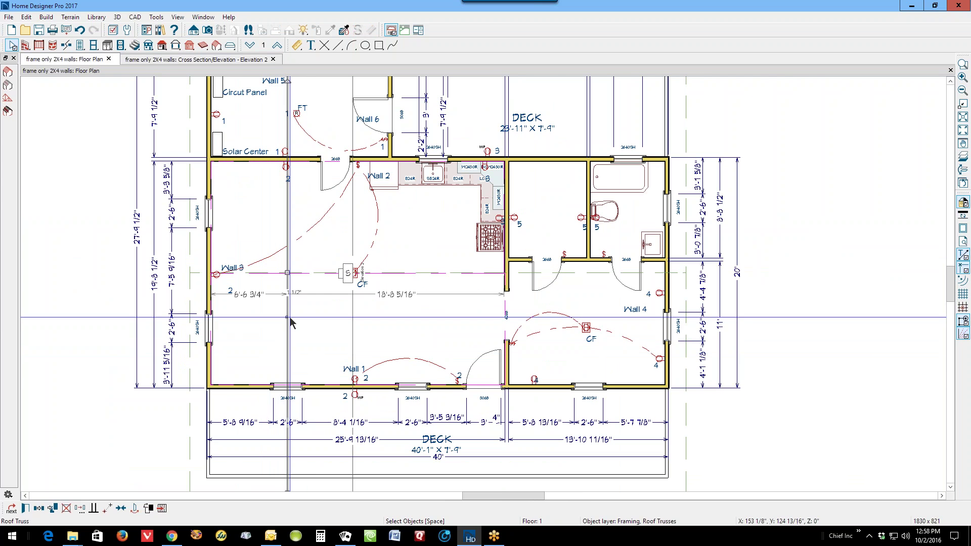
click(246, 297)
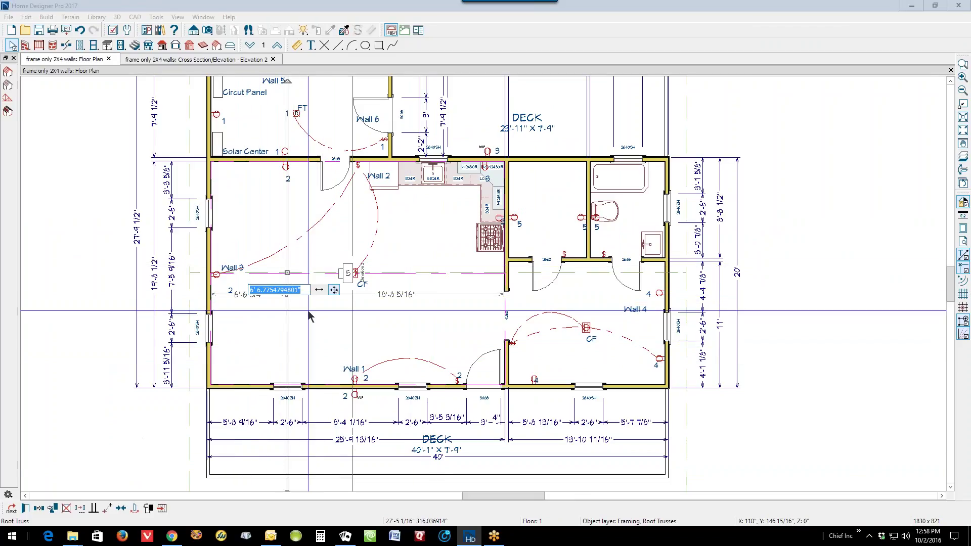
text(24)
key(Return)
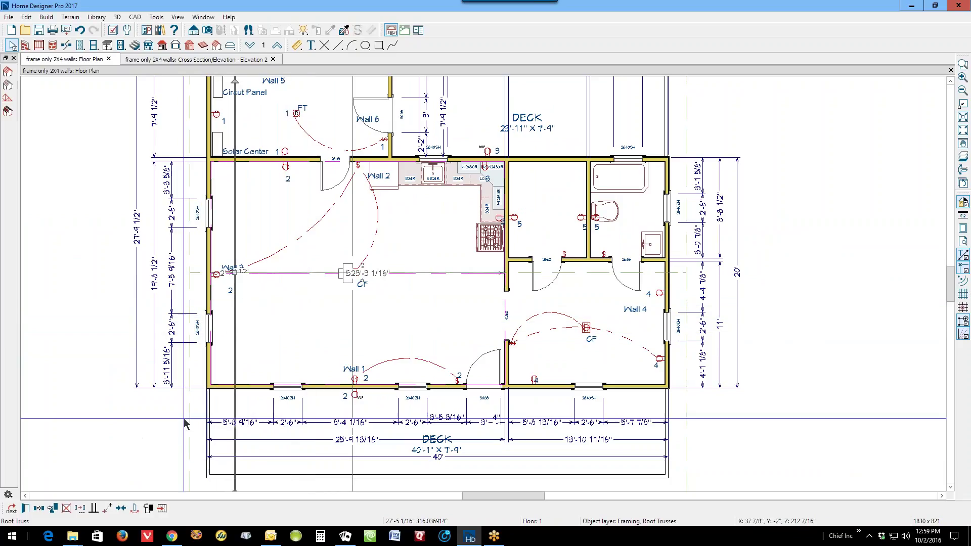
Replicate the truss with 2 copies offset -24 in X, then dismiss the truss warning
click(80, 508)
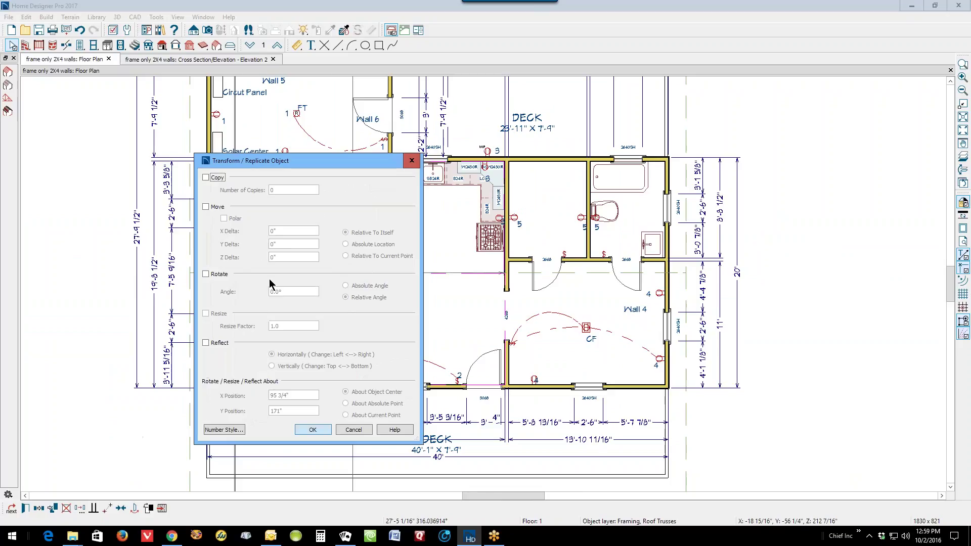
click(206, 178)
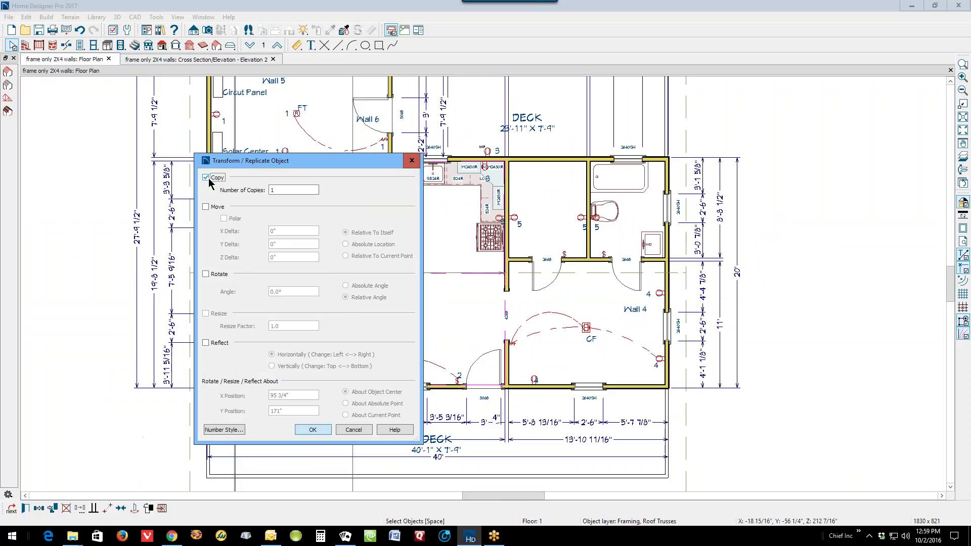
key(Tab)
text(2)
key(Tab)
click(205, 207)
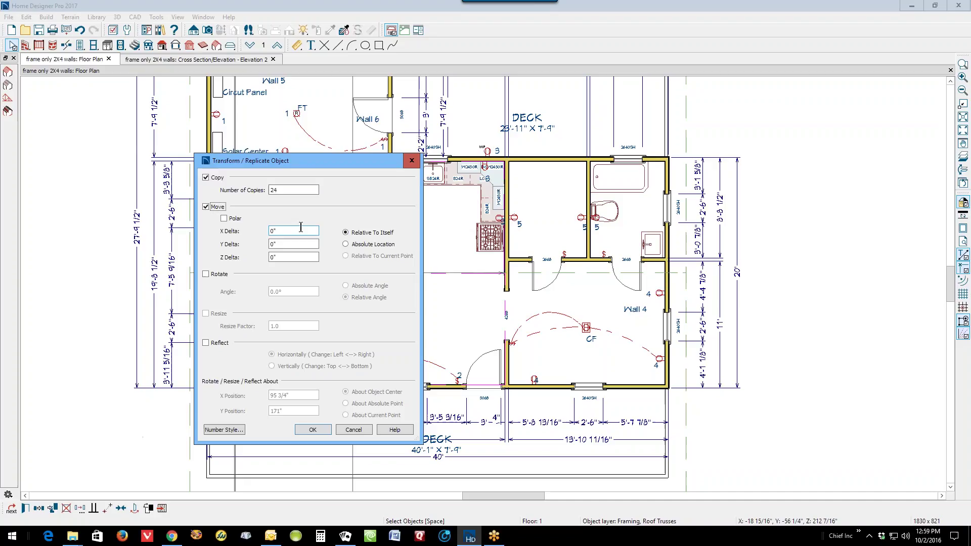
double_click(301, 230)
text(-24)
click(311, 429)
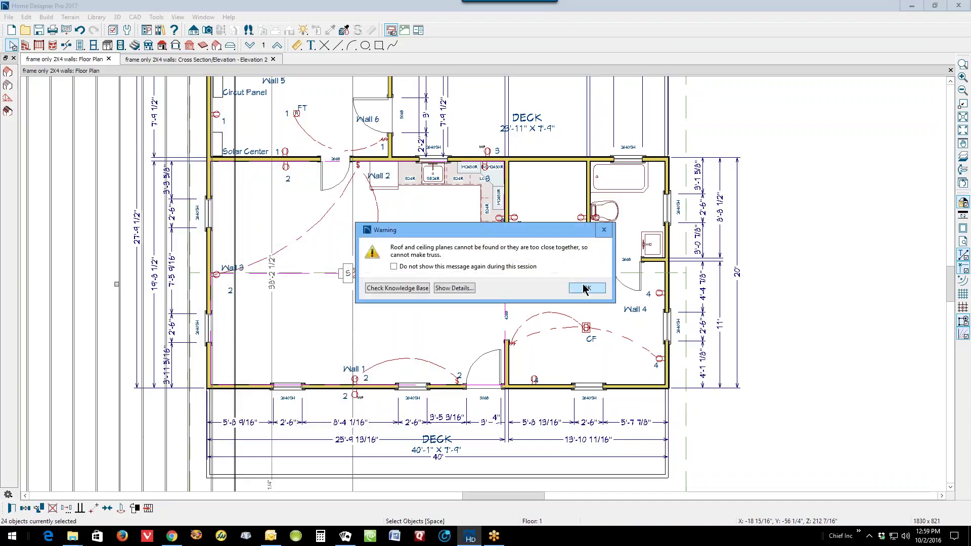
click(586, 287)
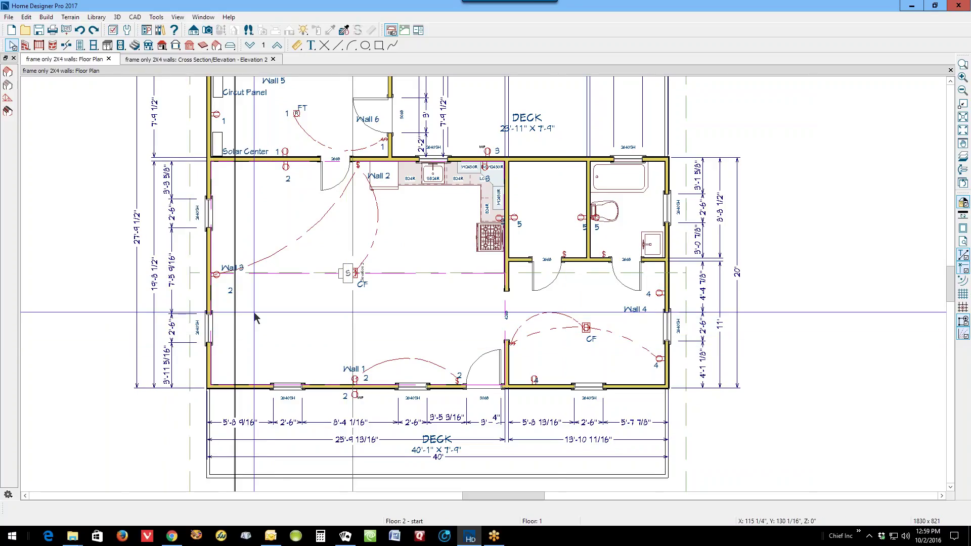
Replicate the placed truss again to make 24 copies across the cabin
right_click(236, 317)
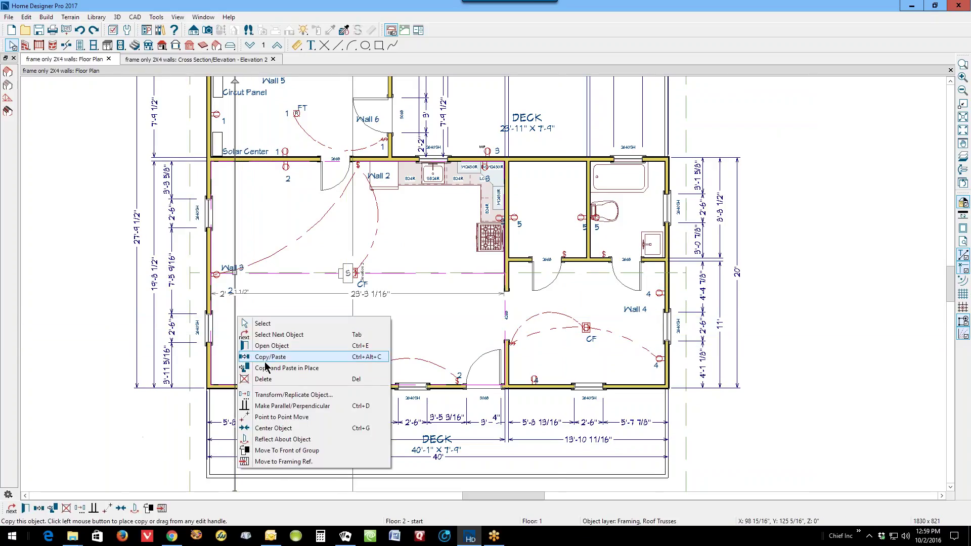
click(276, 395)
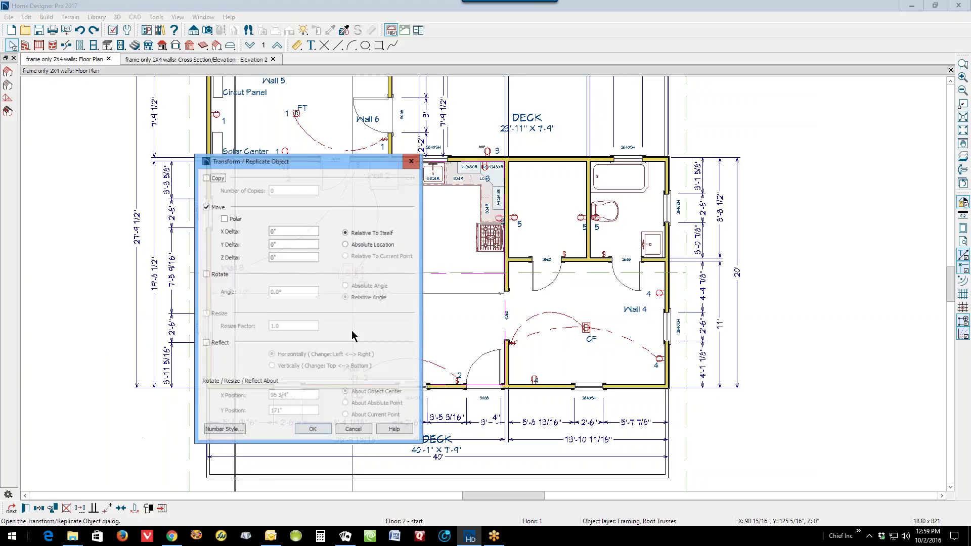
click(216, 177)
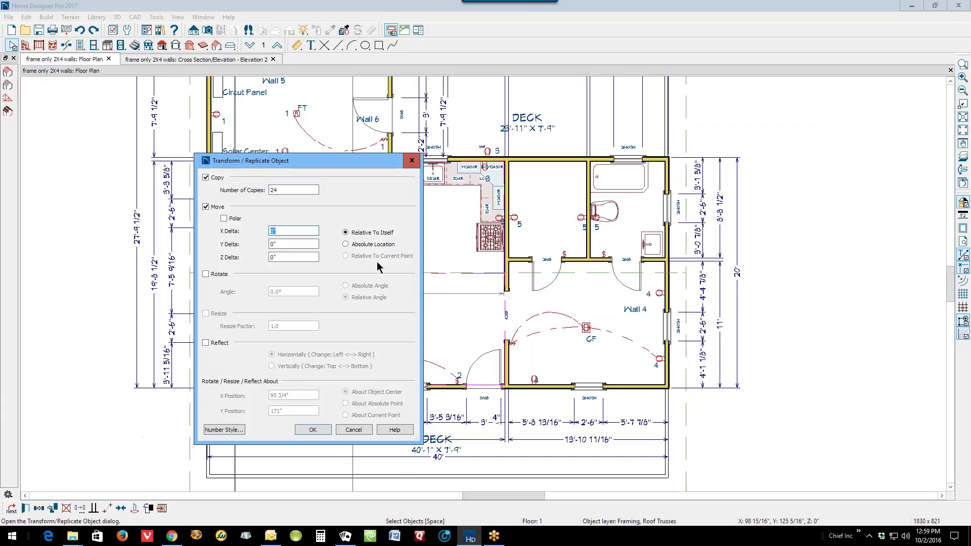
text(24)
click(319, 432)
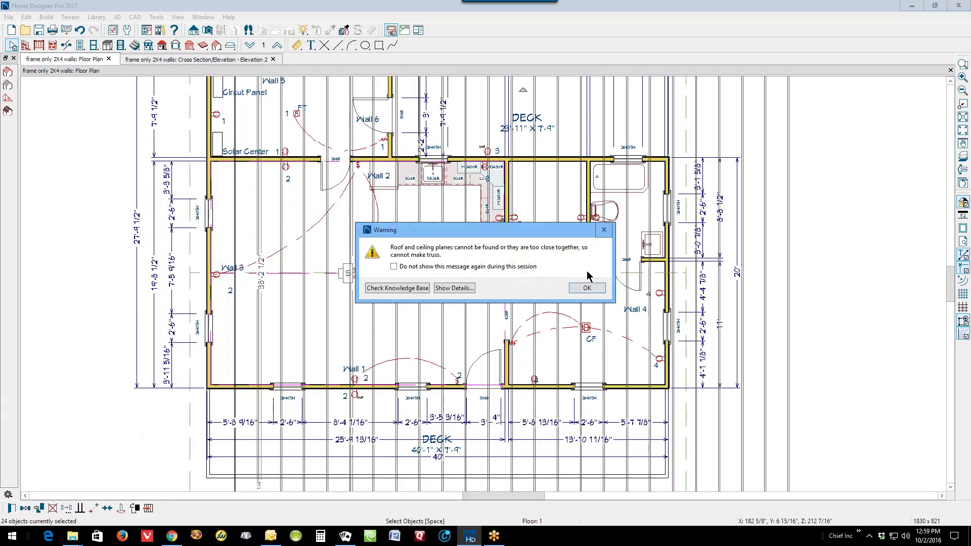
Dismiss the warning and delete the extra truss beyond the right end of the cabin
click(586, 287)
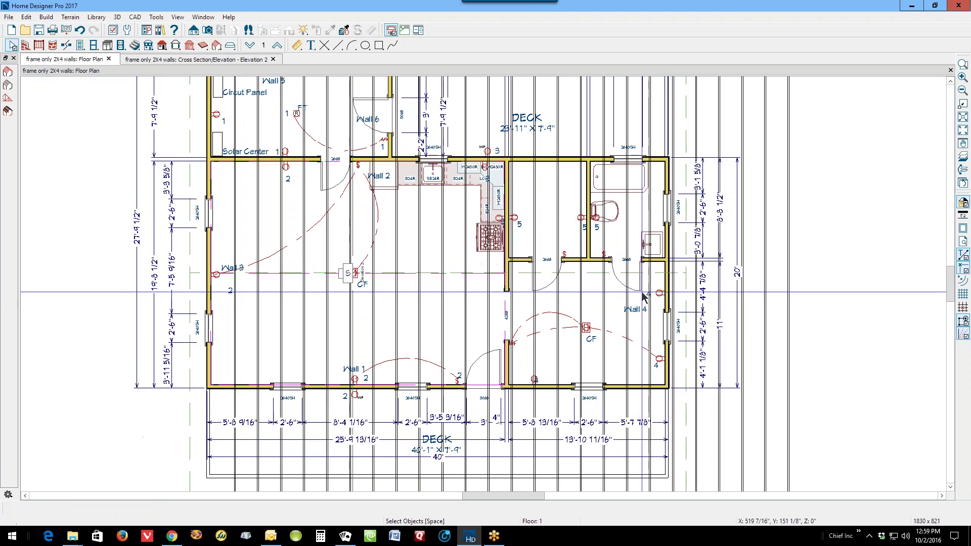
scroll(641, 292, down, 2)
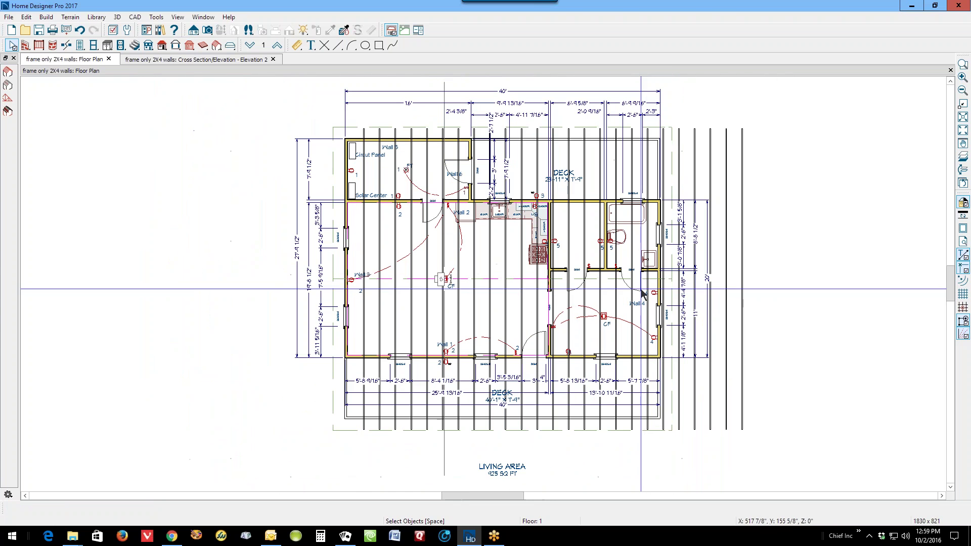
click(666, 149)
drag(665, 149, 689, 151)
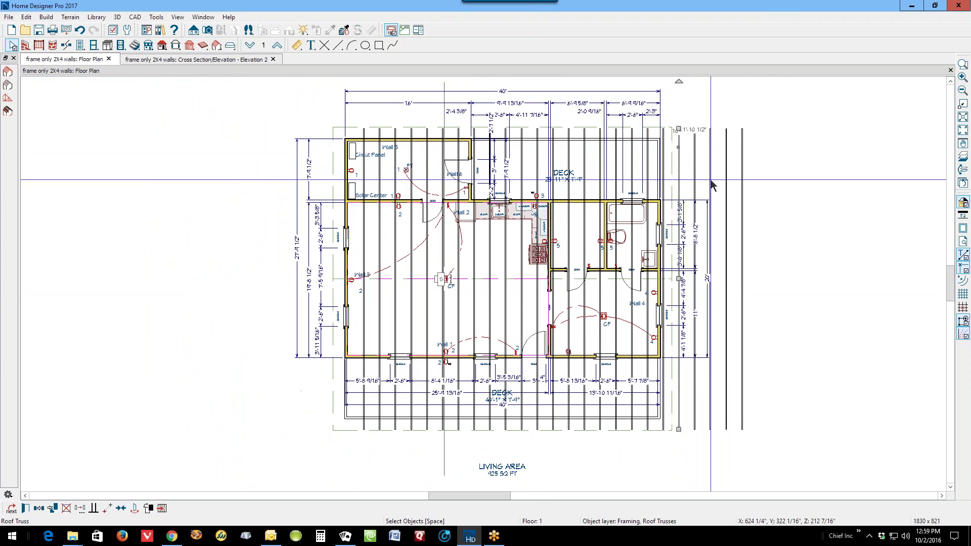
key(Delete)
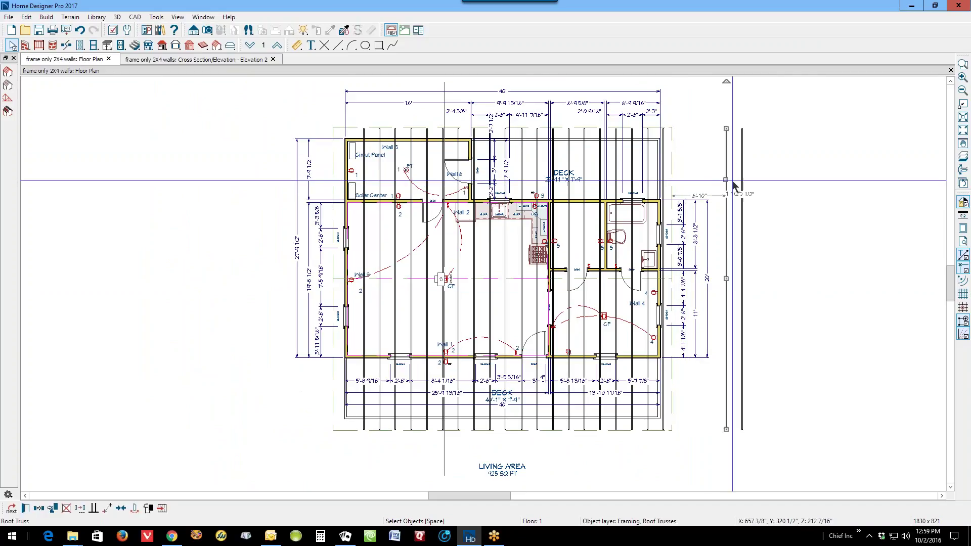
Set the right end truss's wall offset to 2, then nudge it right to 1'-4 1/2"
scroll(668, 186, up, 5)
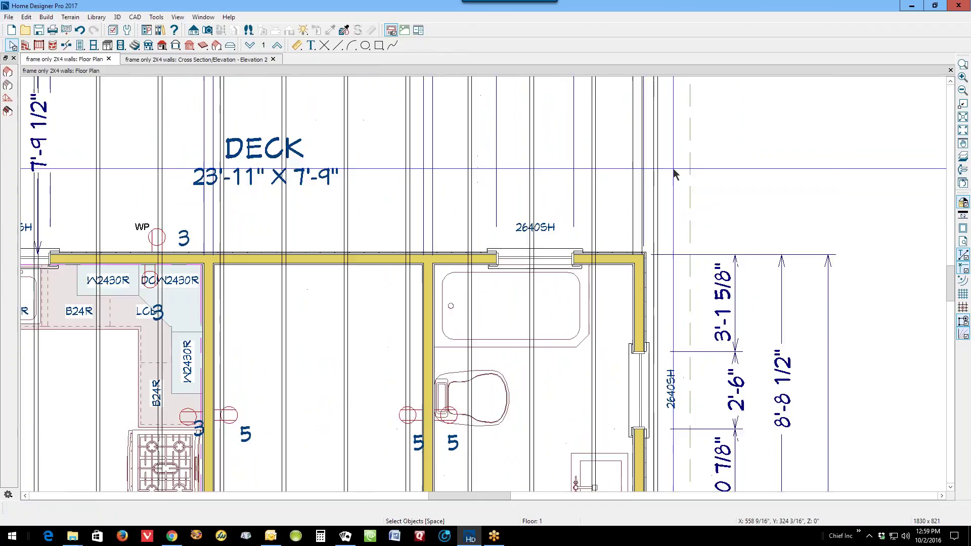
click(649, 200)
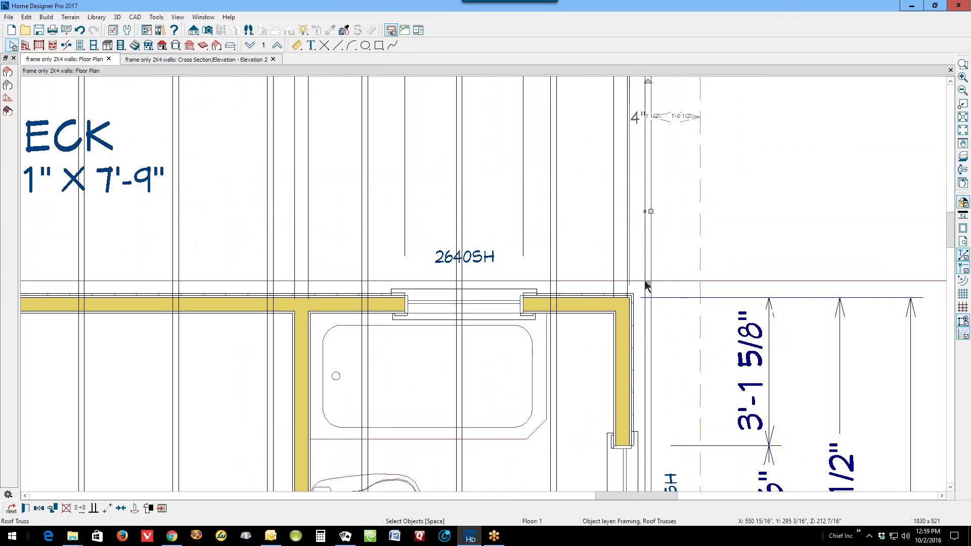
drag(647, 287, 640, 123)
click(642, 119)
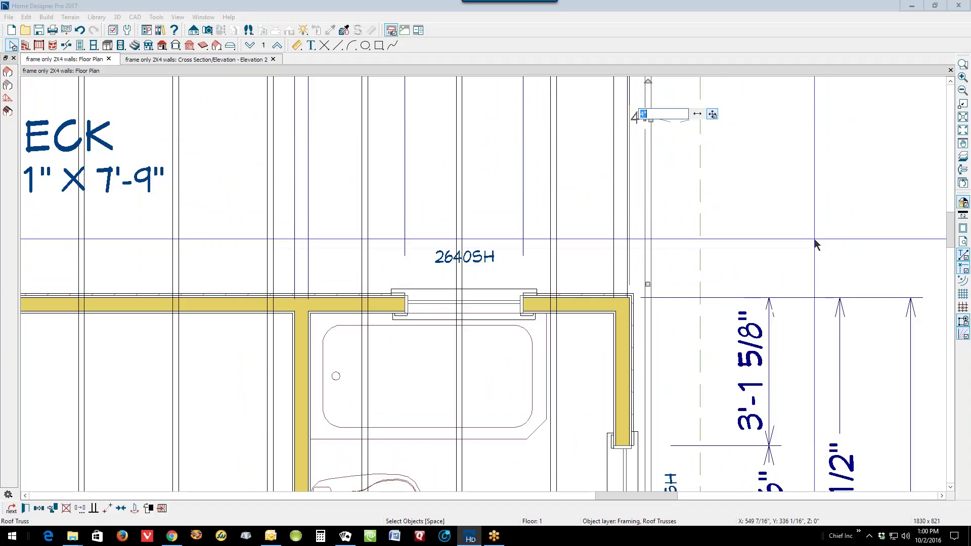
text(2)
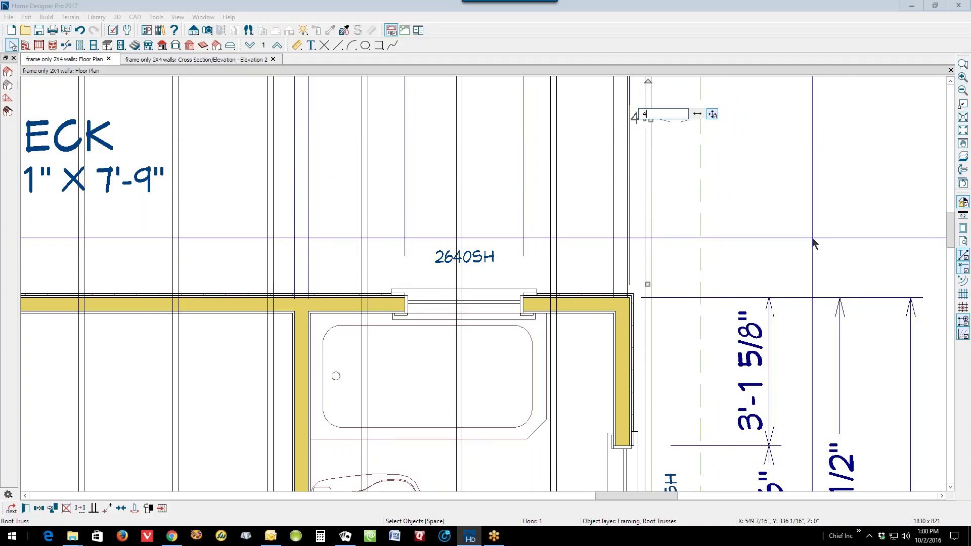
key(Return)
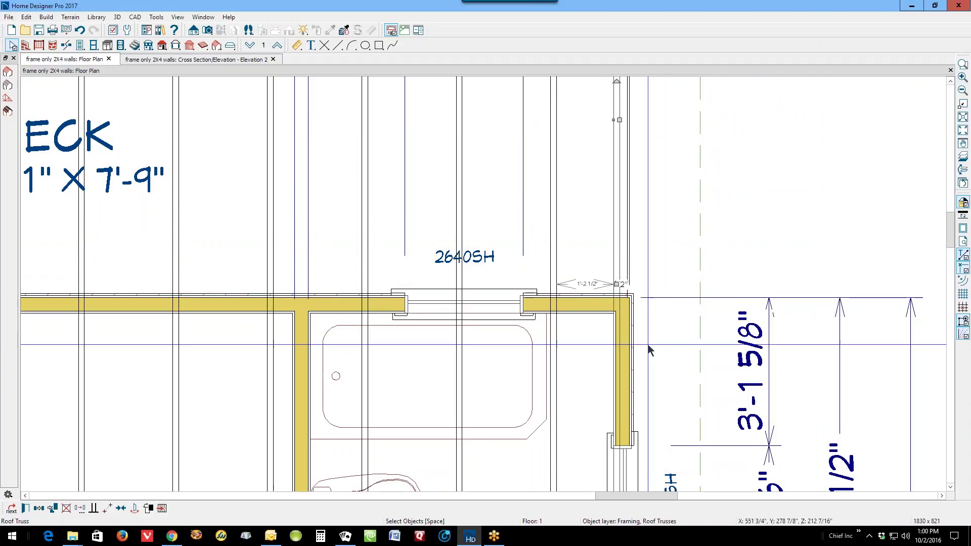
key(Right)
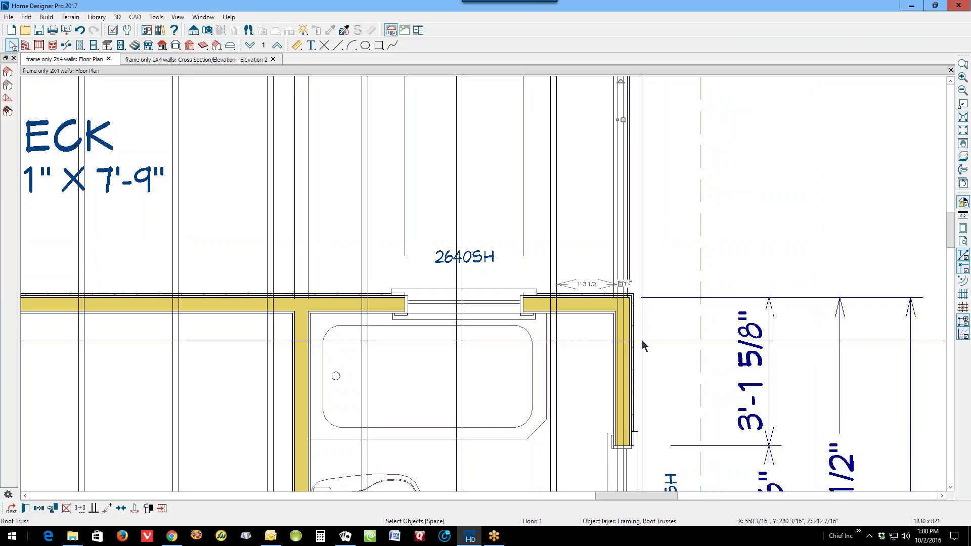
key(Right)
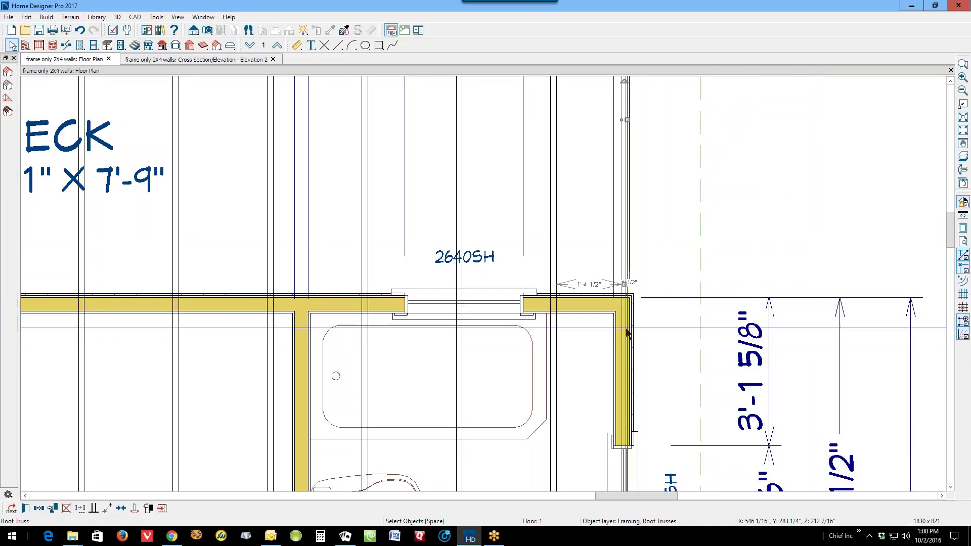
Align the end truss edge flush with the stud edge using point-to-point move and open its specification
scroll(628, 333, up, 6)
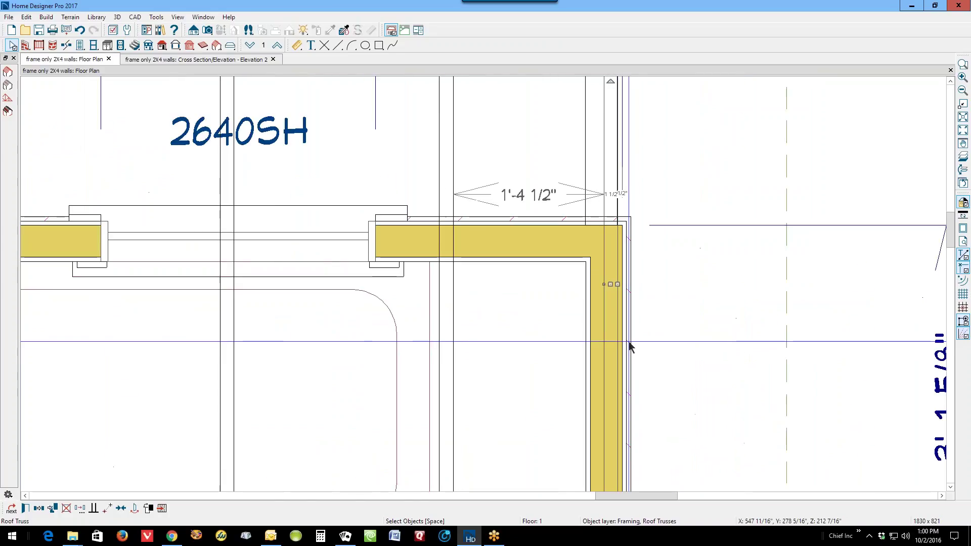
scroll(620, 346, up, 1)
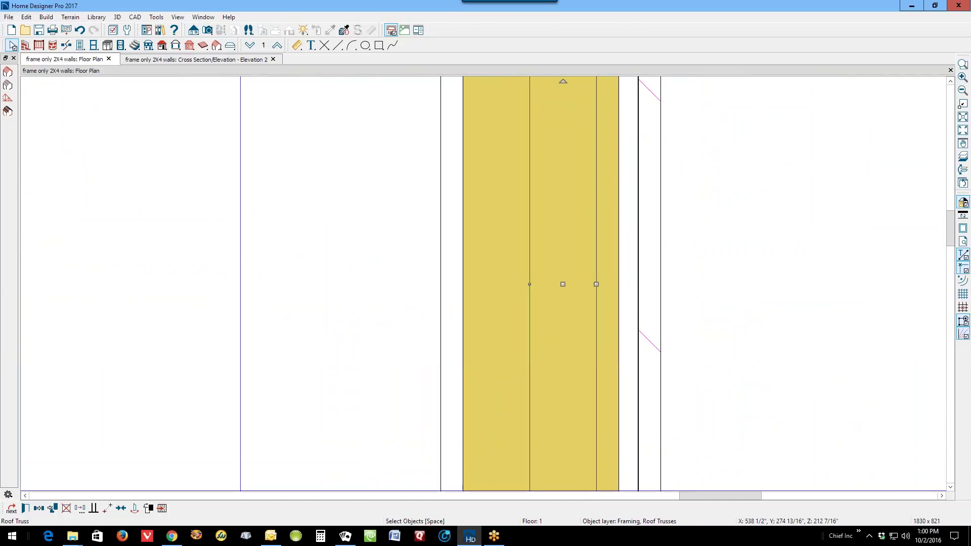
click(107, 508)
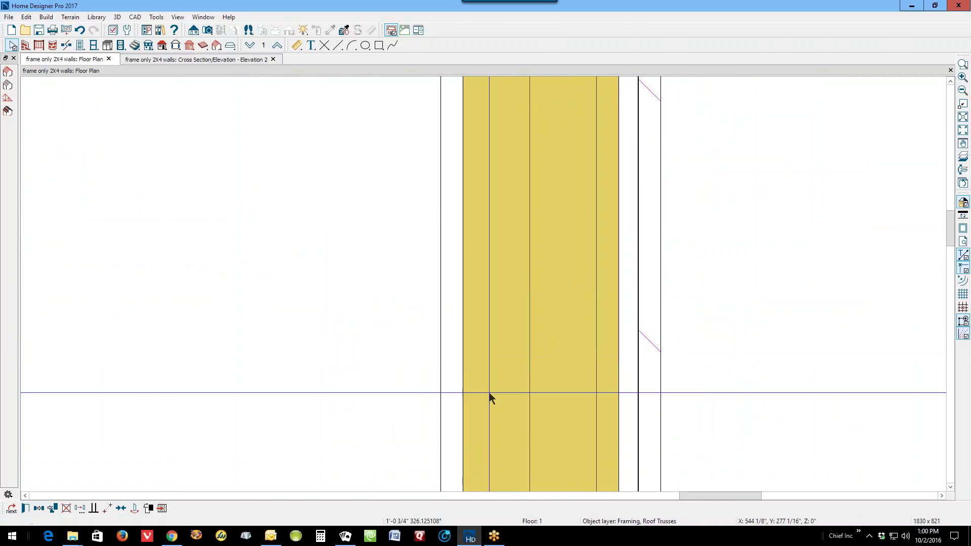
click(597, 300)
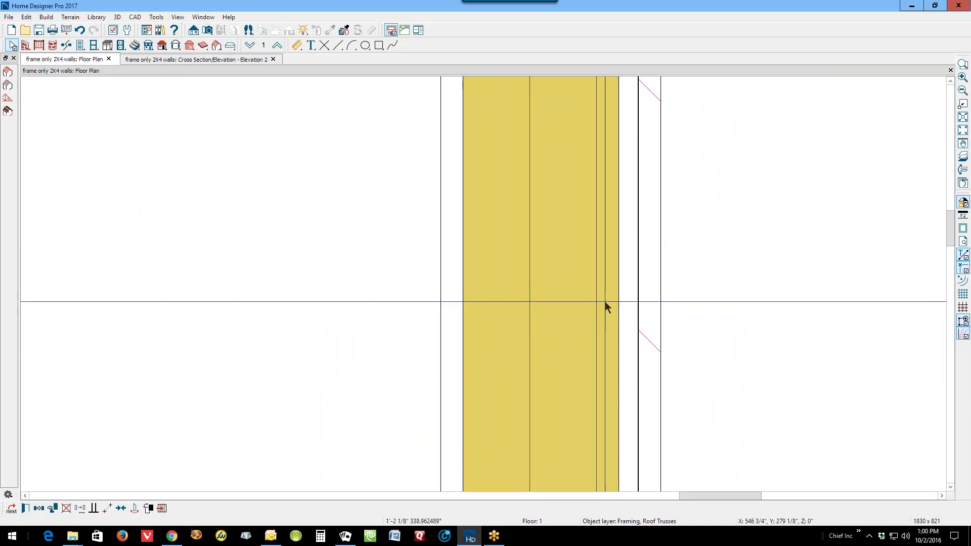
click(618, 302)
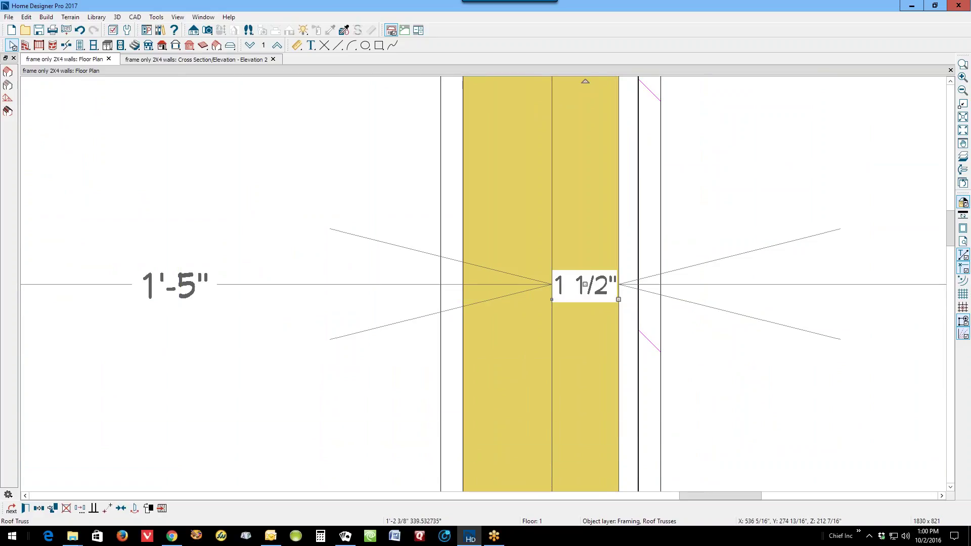
click(25, 508)
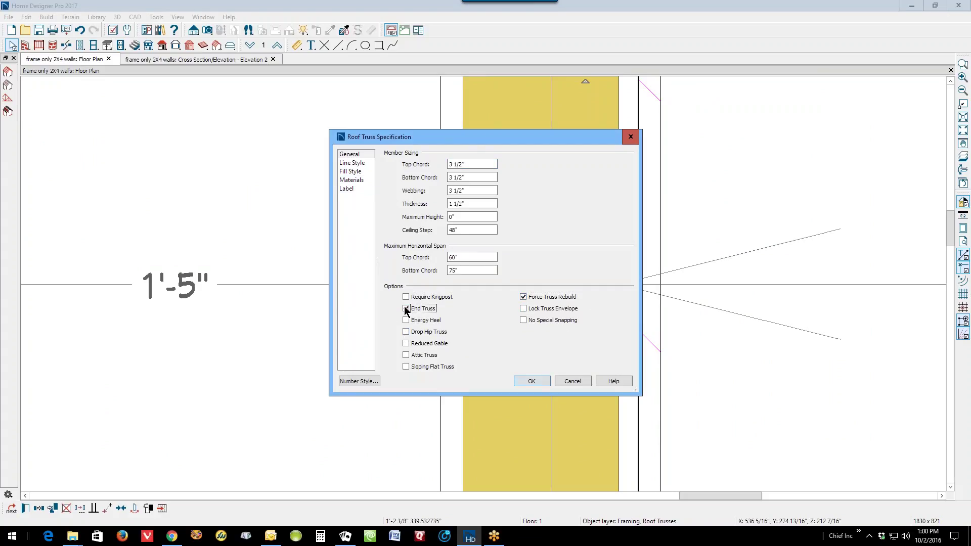
Confirm the corner truss as an End Truss in the Roof Truss Specification
click(533, 382)
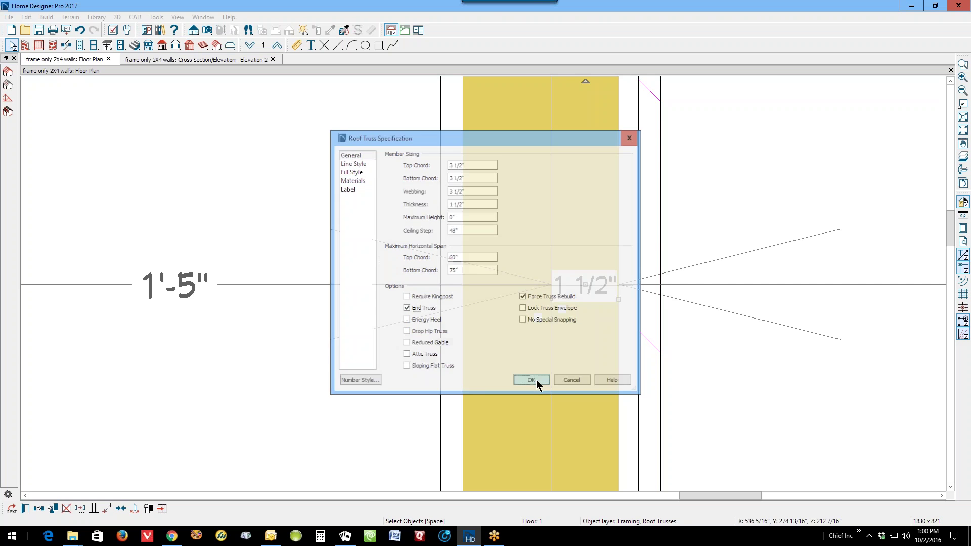
Paste a copy of a truss onto the Wall 3 end wall
scroll(827, 191, down, 10)
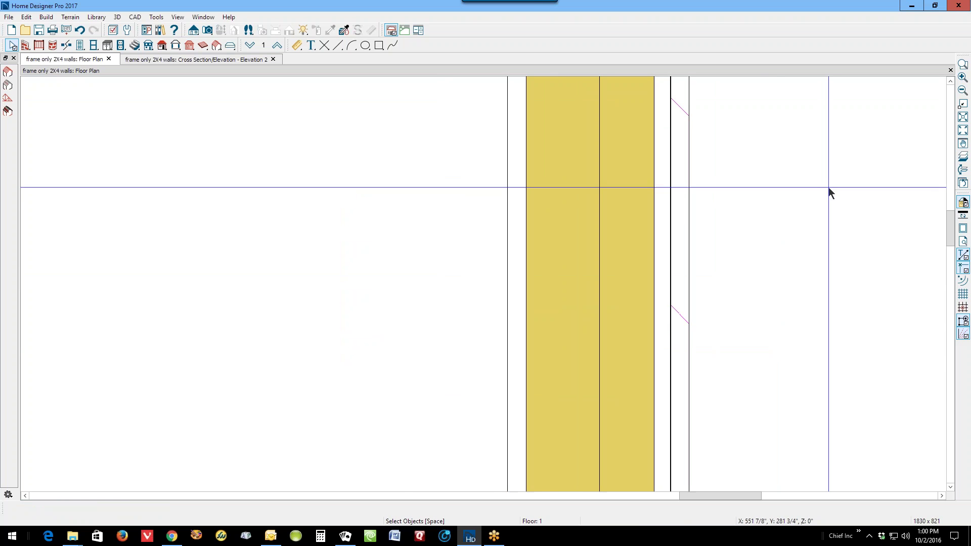
scroll(632, 231, up, 8)
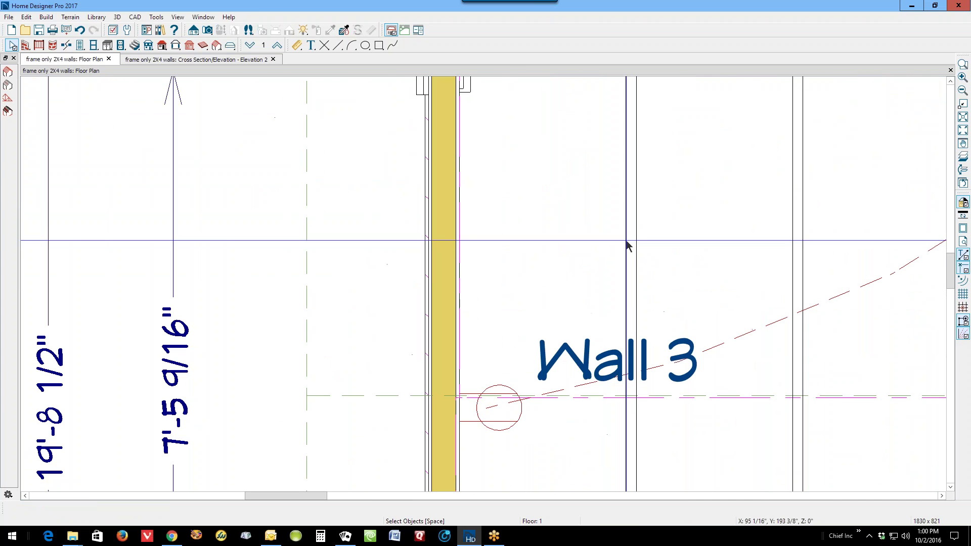
right_click(629, 245)
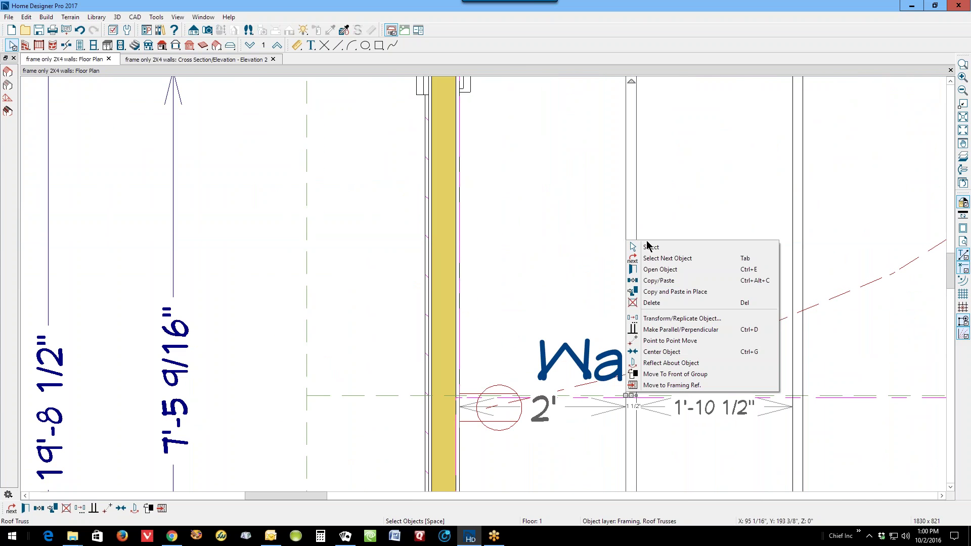
click(662, 281)
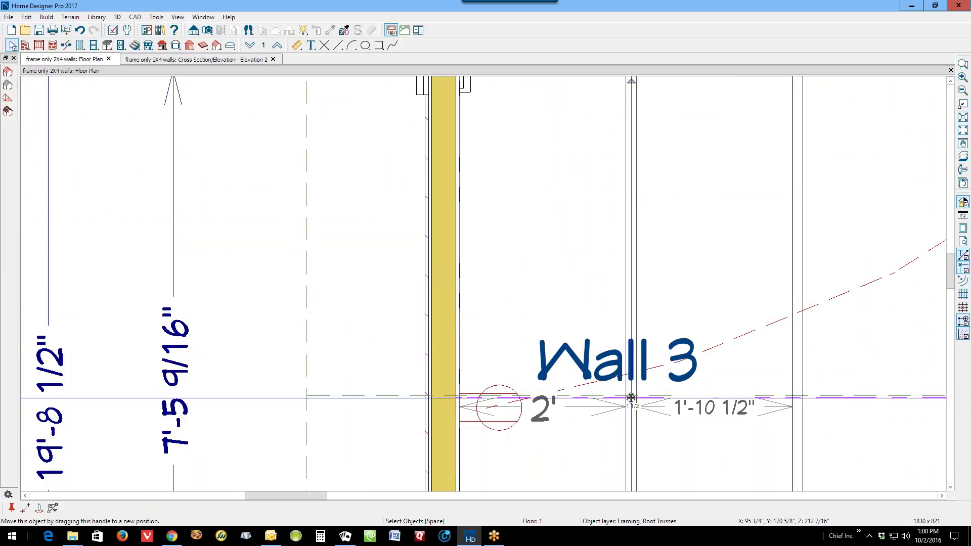
drag(631, 398, 438, 390)
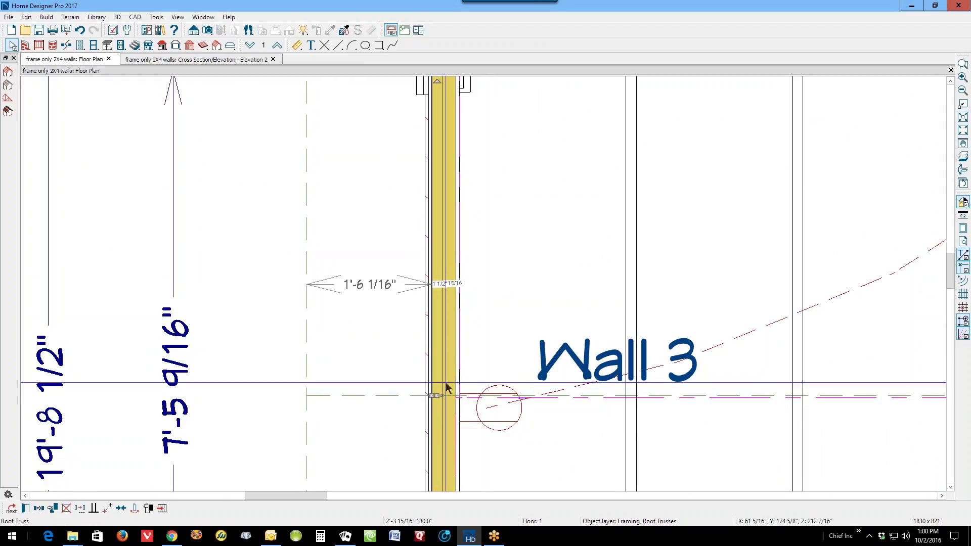
Make the copied truss an End Truss and show the cabin in a 3D framing overview
click(26, 508)
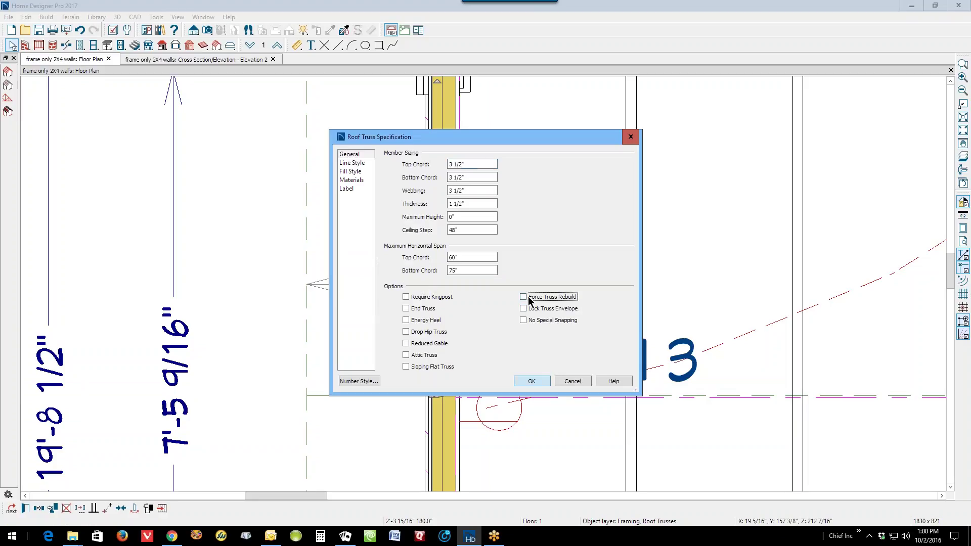
click(532, 381)
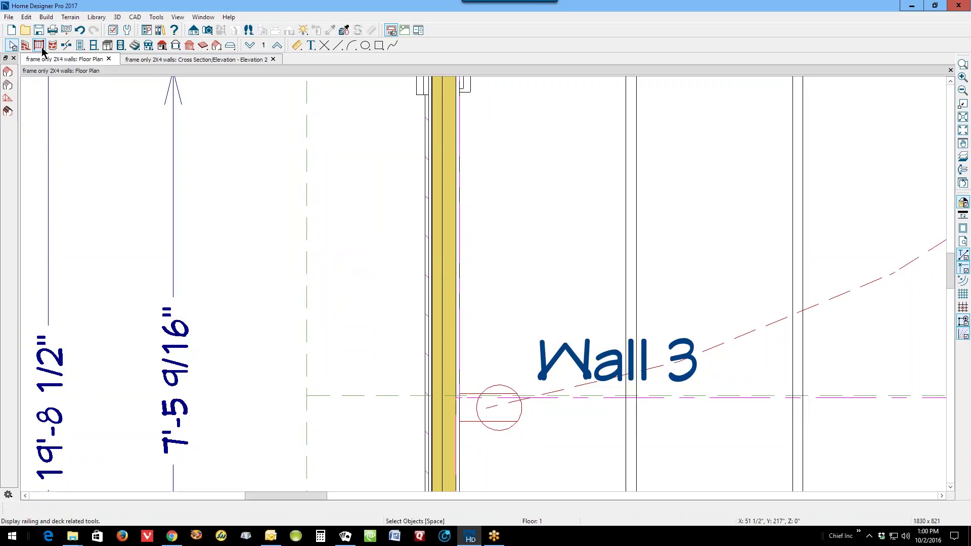
click(207, 30)
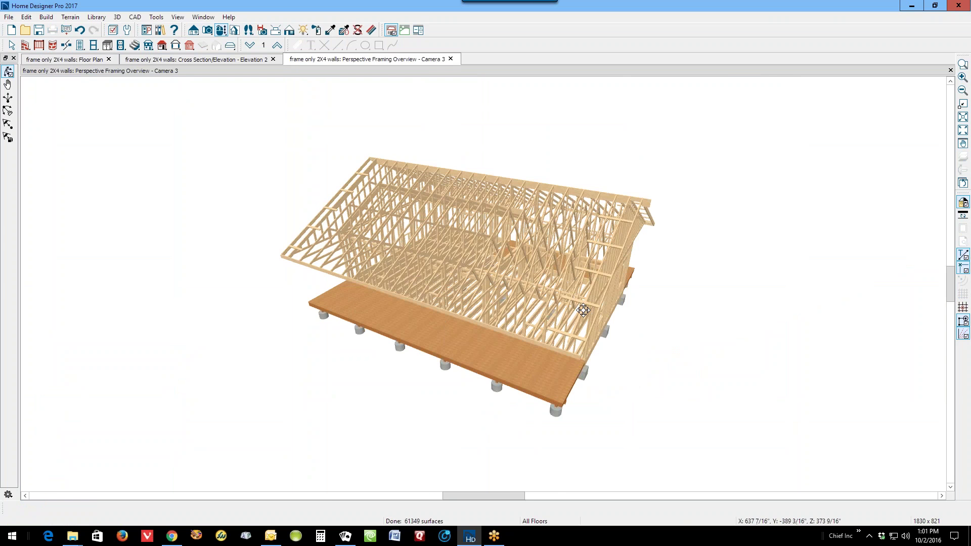
drag(583, 310, 501, 305)
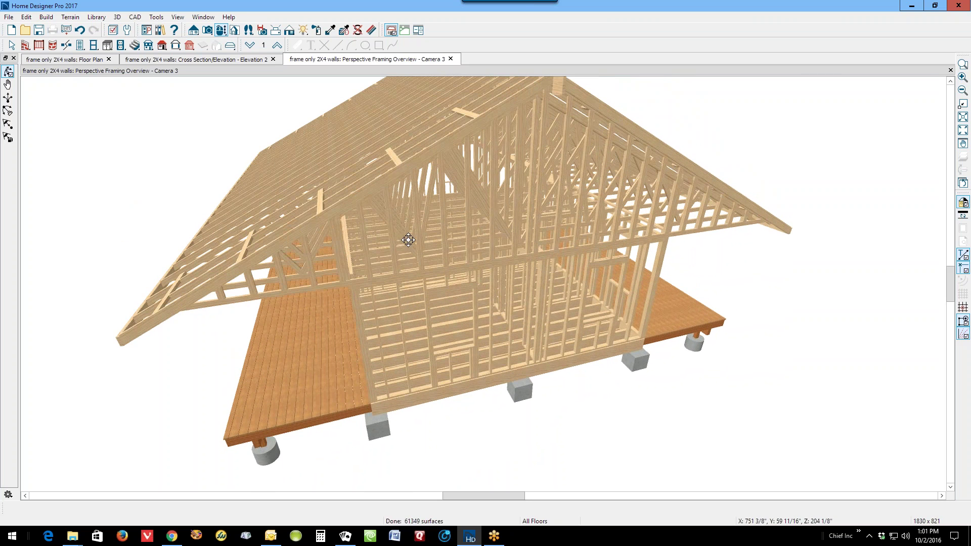
drag(485, 236, 773, 228)
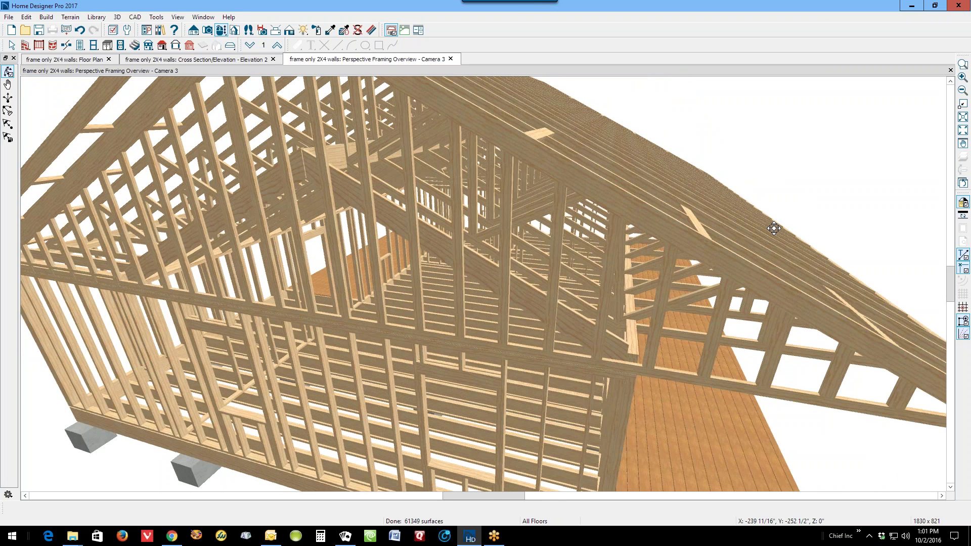
drag(774, 228, 553, 245)
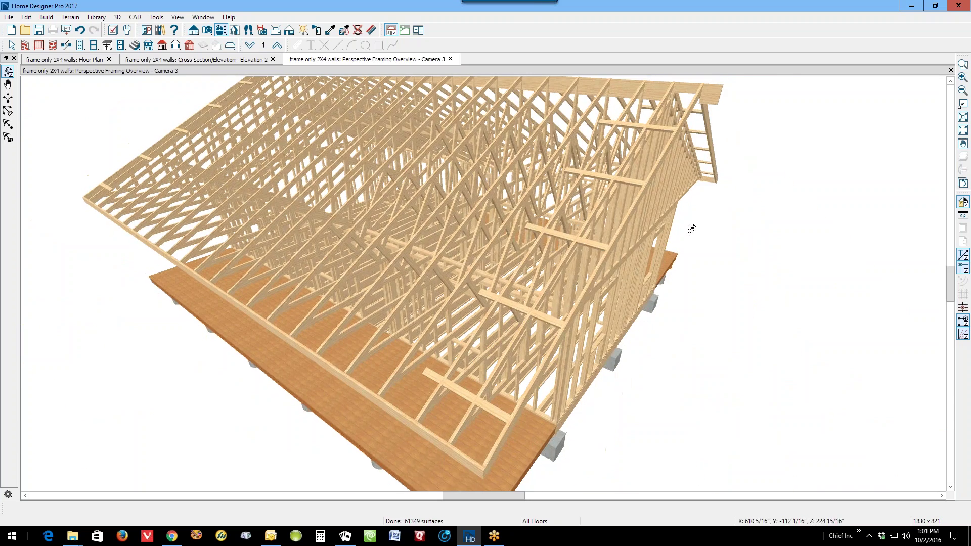
click(951, 70)
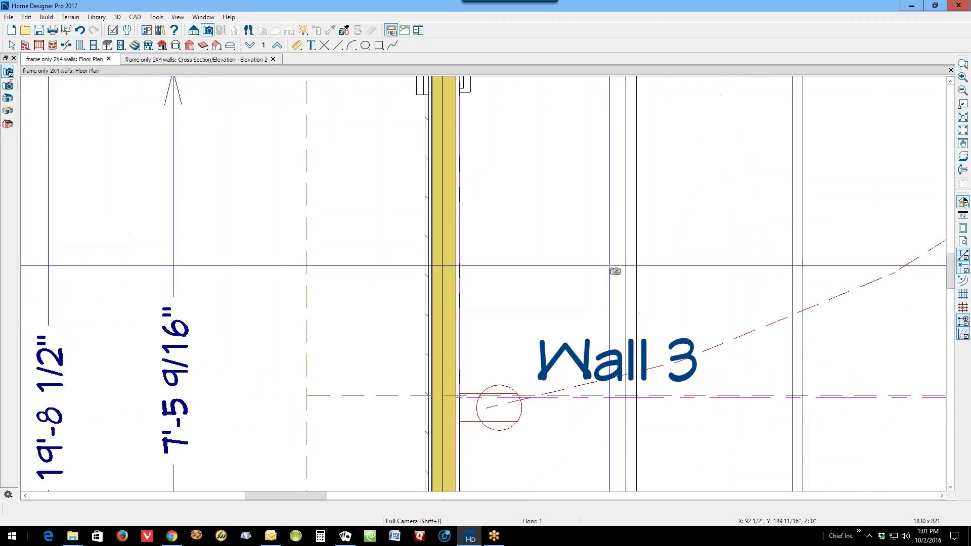
Close Elevation 2 and draw a backclipped cross section across the cabin, producing Cross Section 4
scroll(618, 239, down, 5)
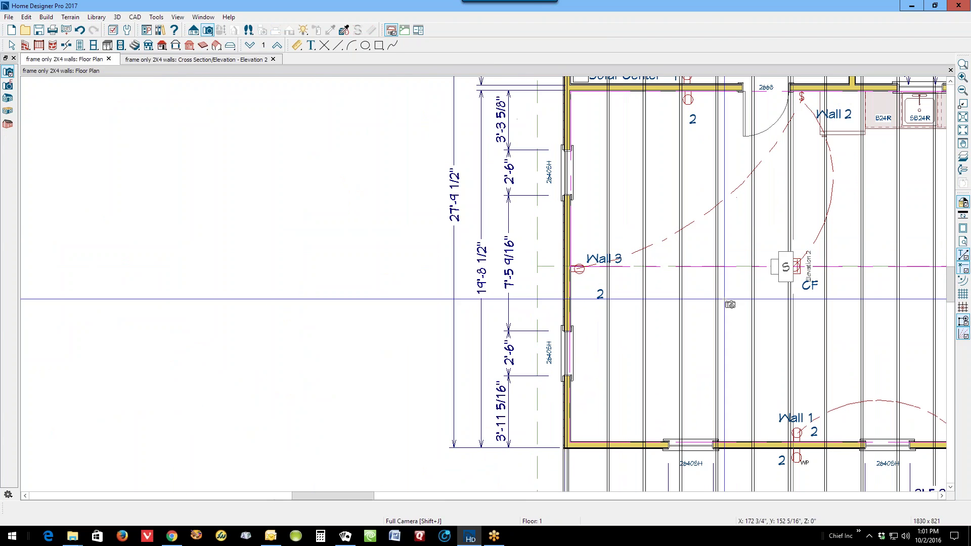
key(ctrl+Tab)
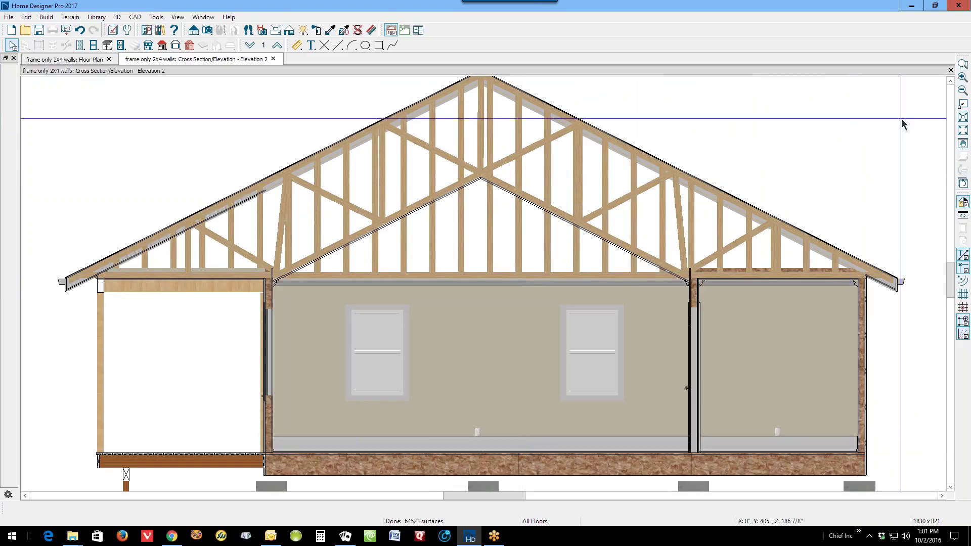
click(951, 70)
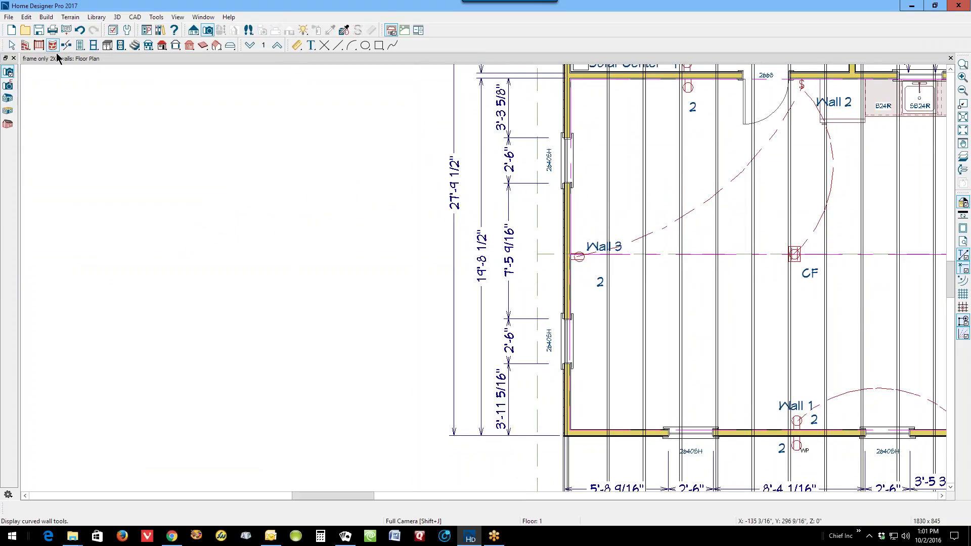
click(199, 32)
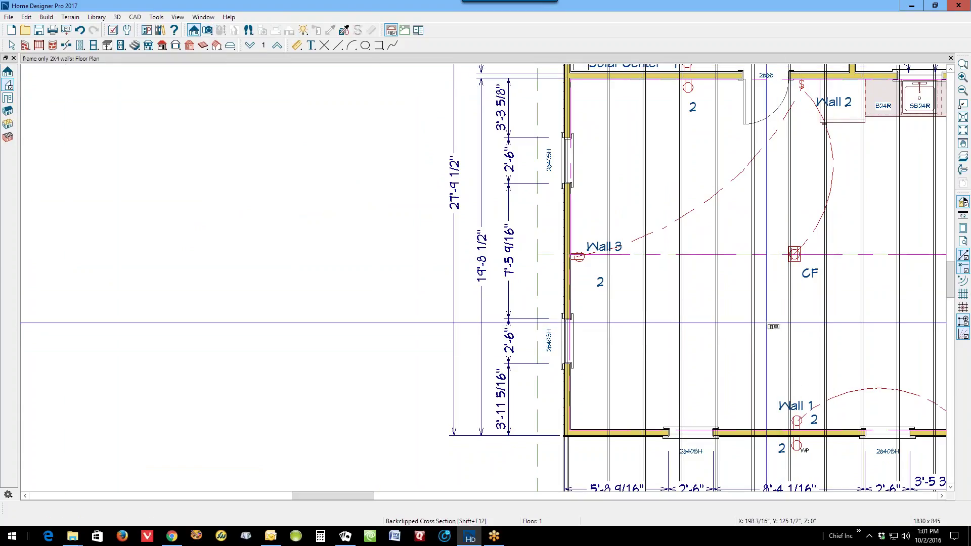
drag(774, 327, 754, 325)
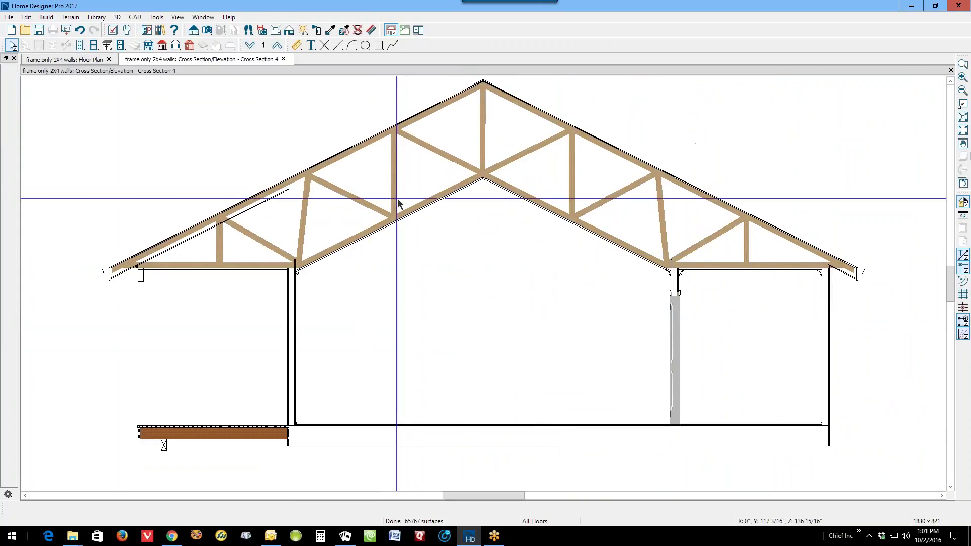
click(346, 196)
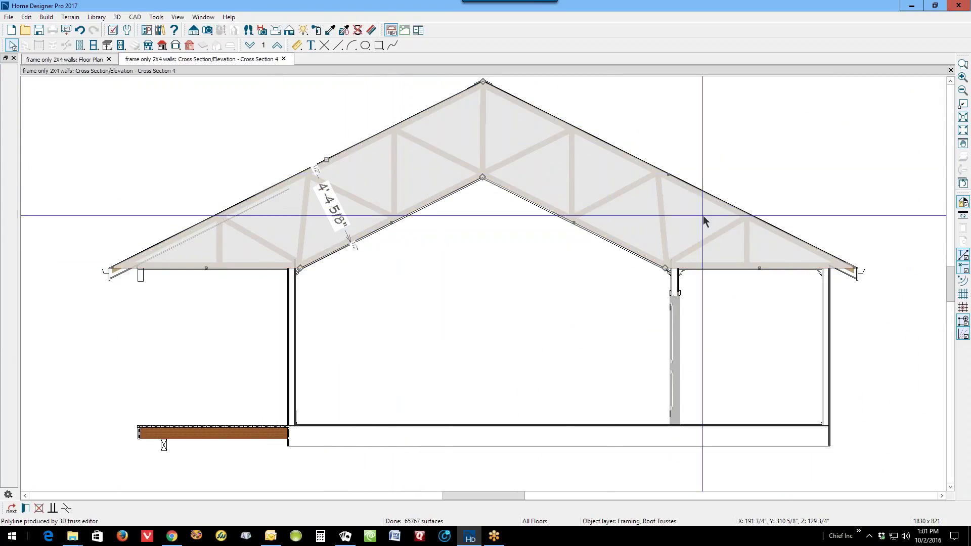
click(848, 190)
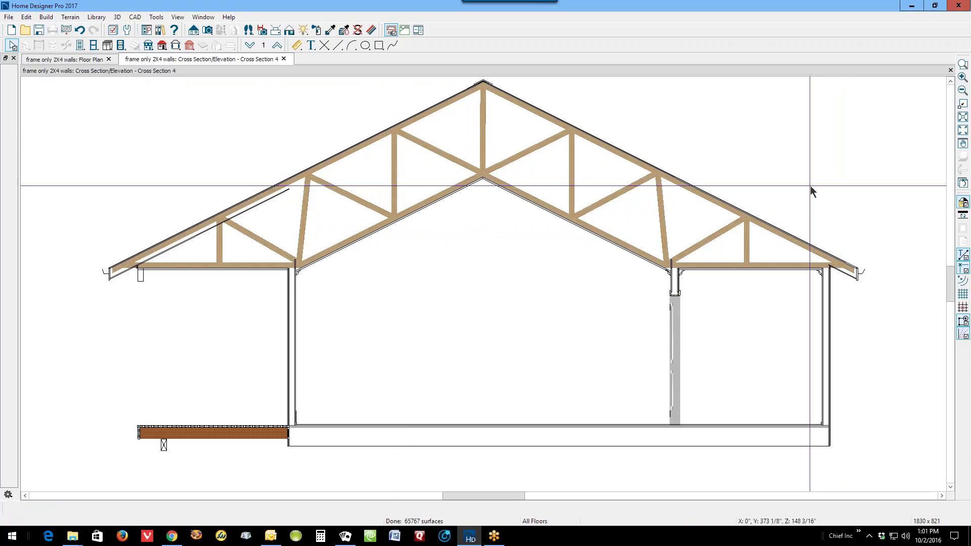